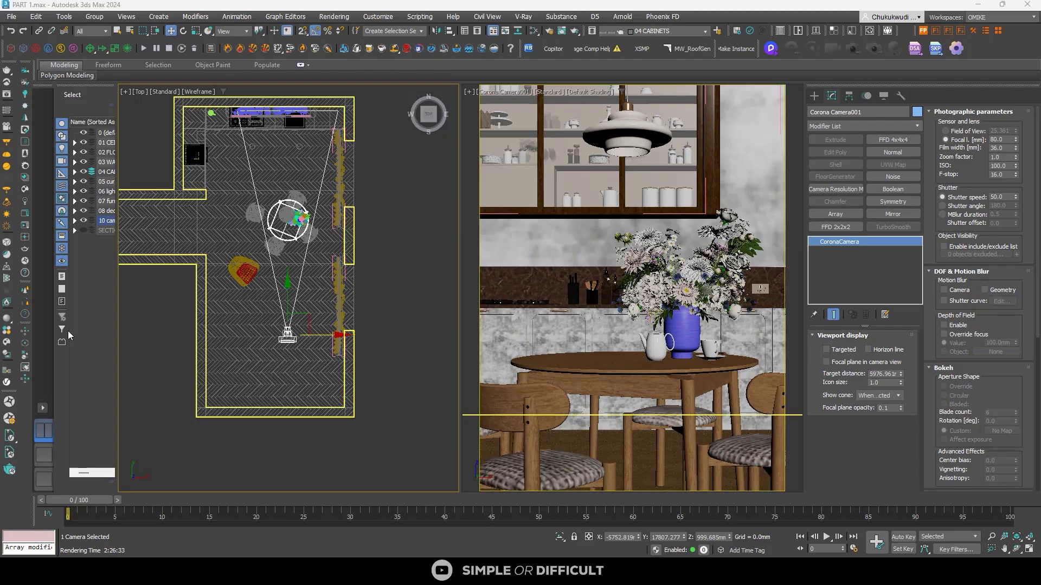
# Set the camera focal length to 80 mm, trying 25 mm first
pyautogui.doubleClick(998, 140)
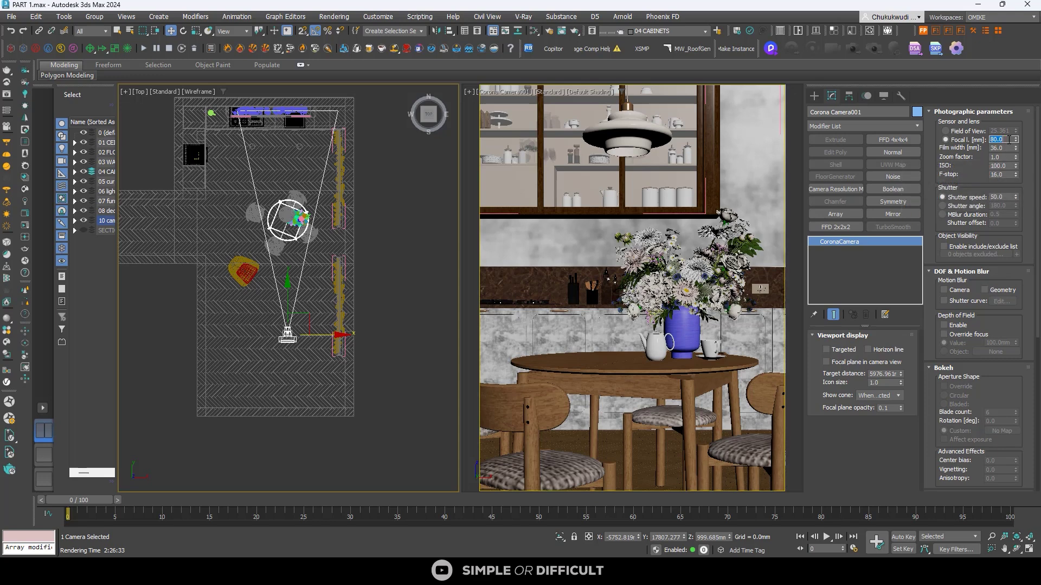
pyautogui.write('25')
pyautogui.press('Return')
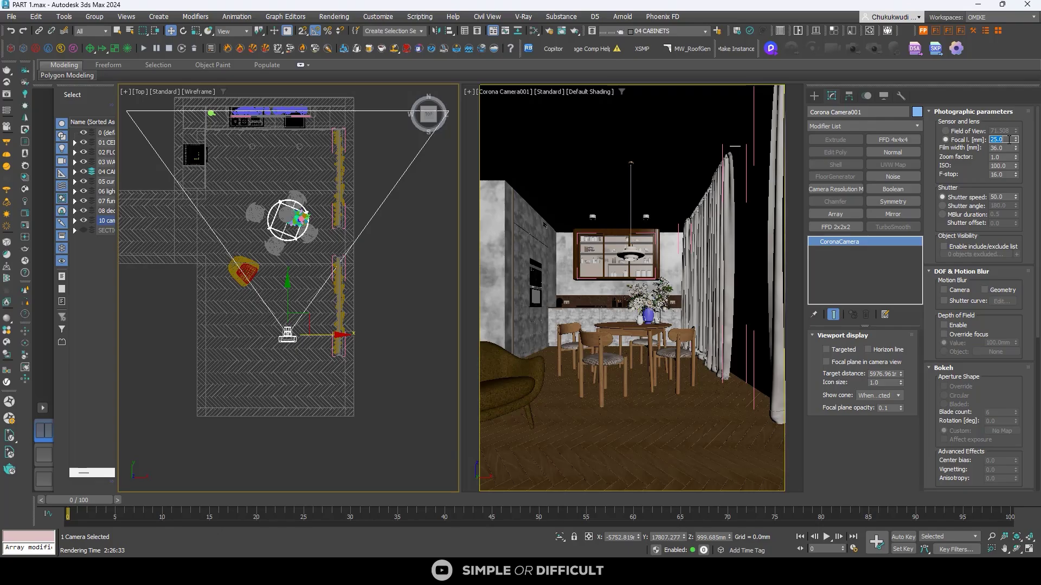
pyautogui.write('80')
pyautogui.press('Return')
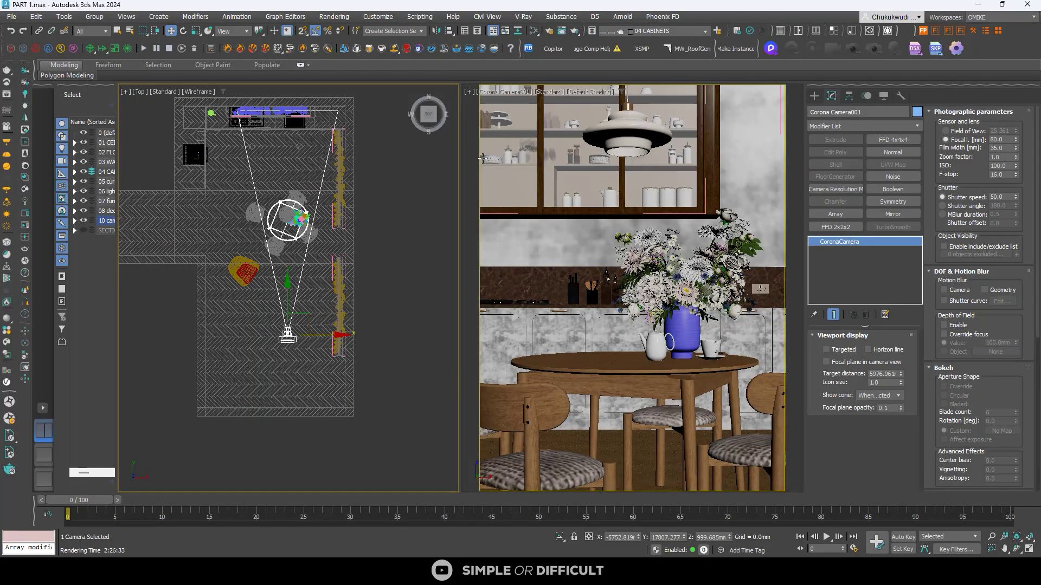
# Start a Corona interactive render of the camera view and move the restored VFB window aside
pyautogui.click(26, 212)
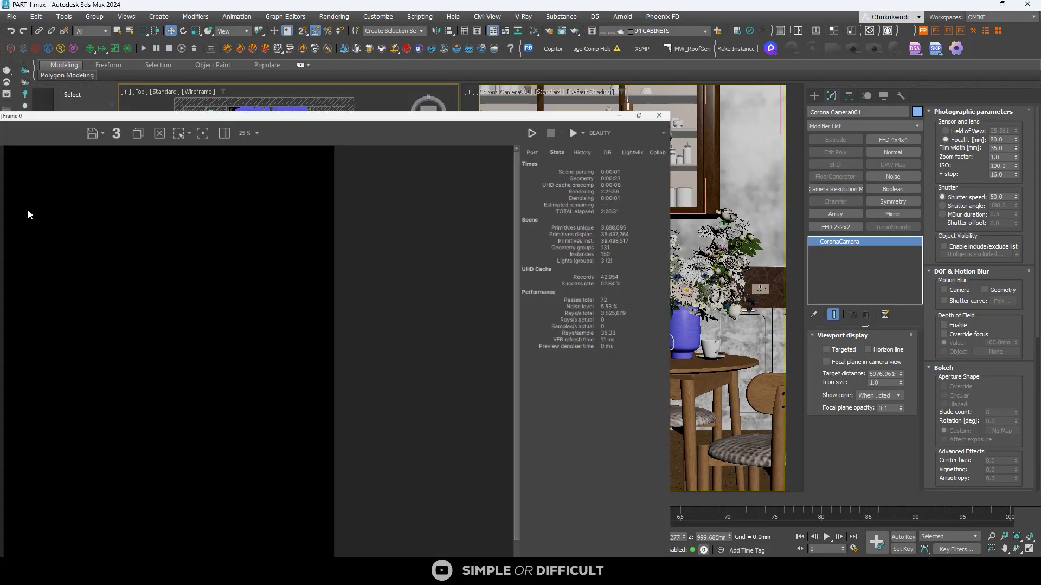
pyautogui.doubleClick(711, 7)
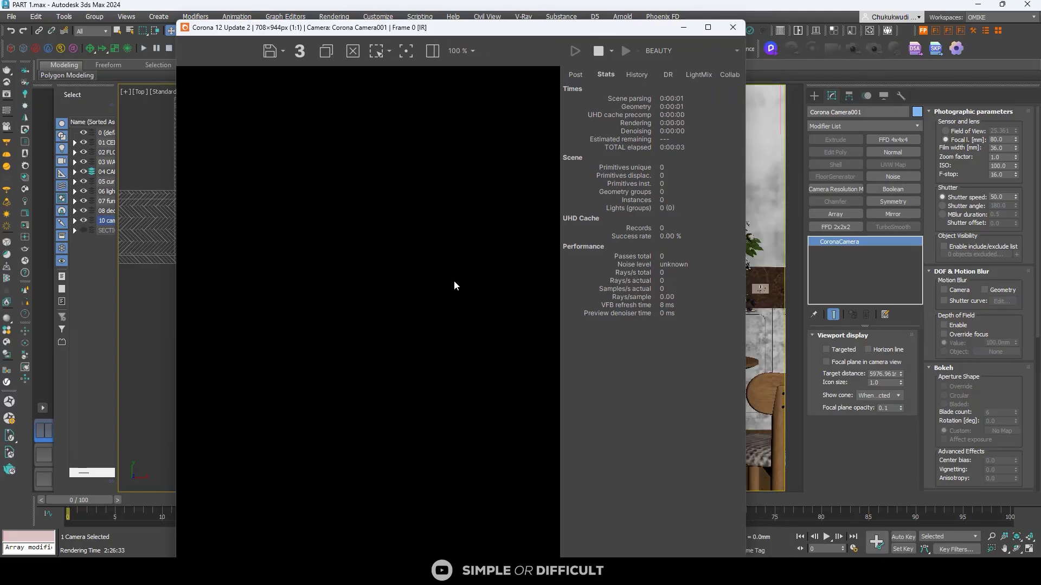
pyautogui.moveTo(446, 34); pyautogui.dragTo(380, 21)
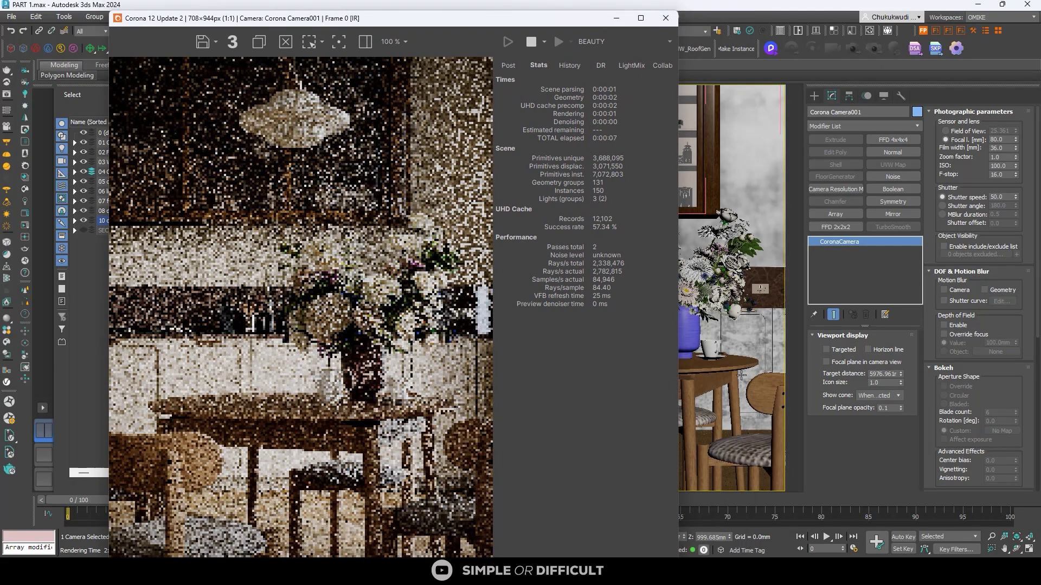
pyautogui.moveTo(575, 267)
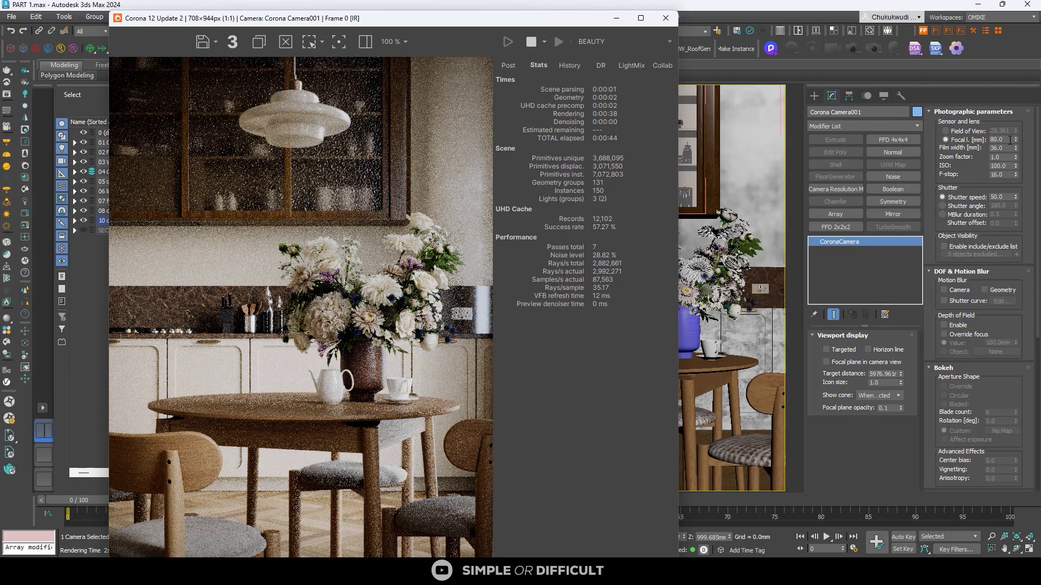
pyautogui.doubleClick(999, 140)
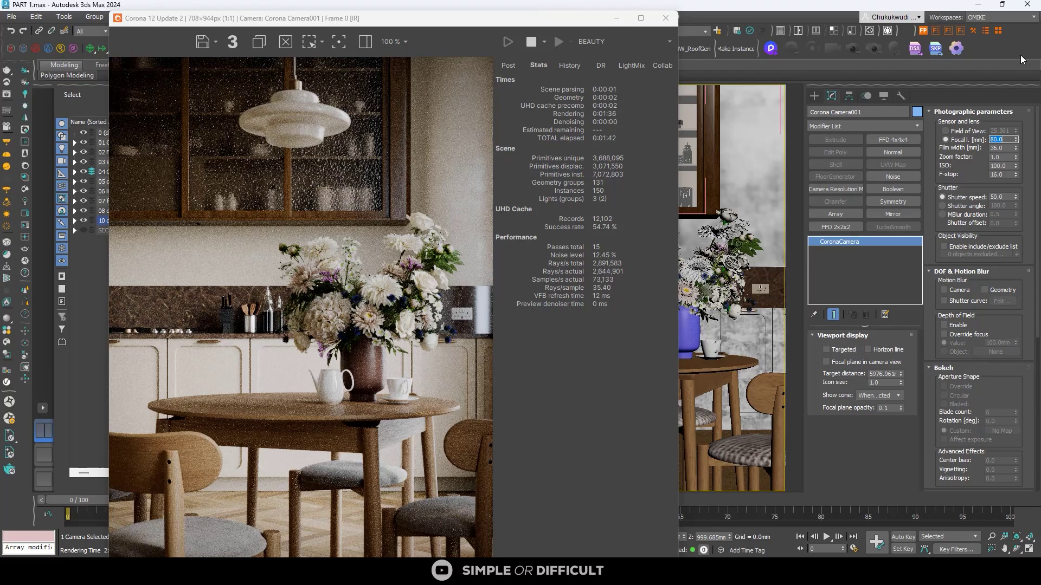
pyautogui.moveTo(382, 16); pyautogui.dragTo(441, 22)
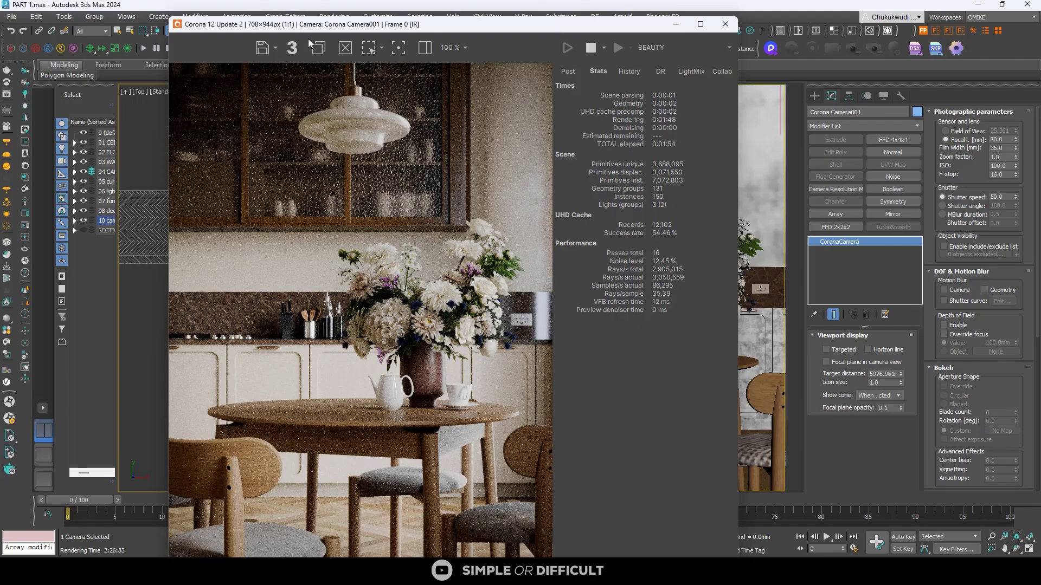
pyautogui.moveTo(351, 29); pyautogui.dragTo(395, 33)
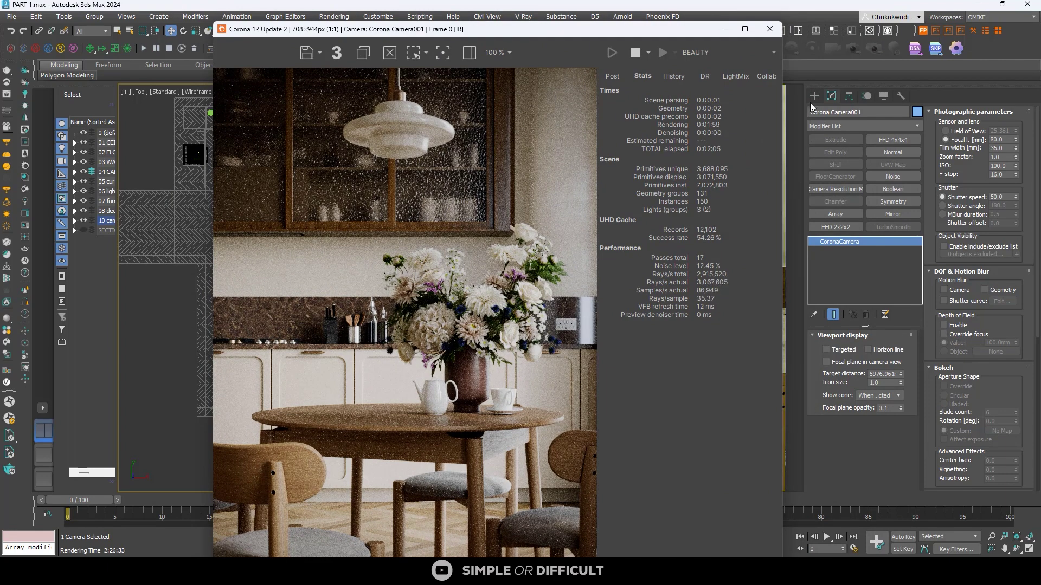
pyautogui.moveTo(358, 31); pyautogui.dragTo(286, 23)
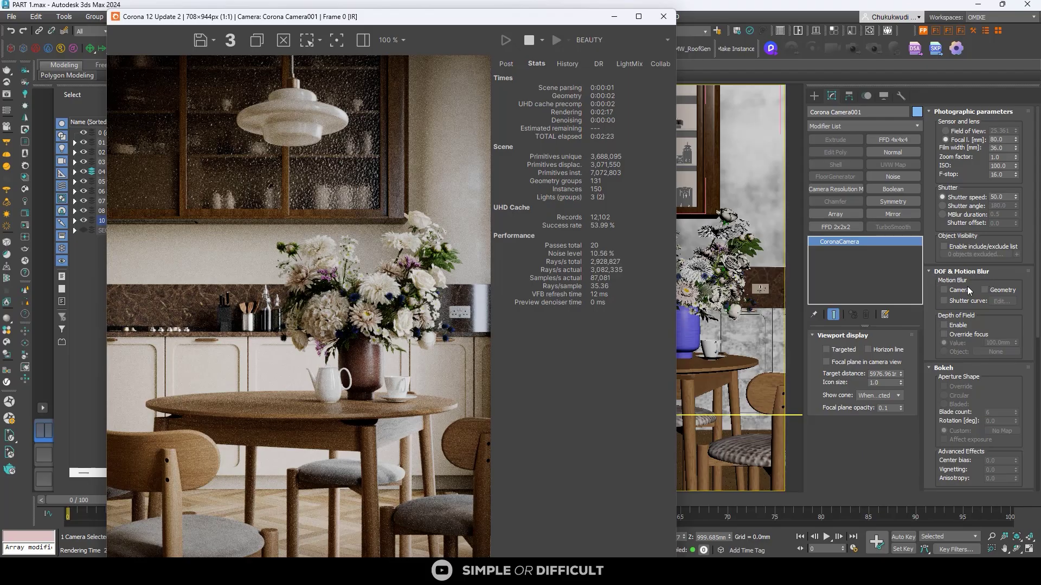
# Check Depth of Field Enable on the Corona camera and zoom the frame buffer to inspect the render
pyautogui.click(944, 325)
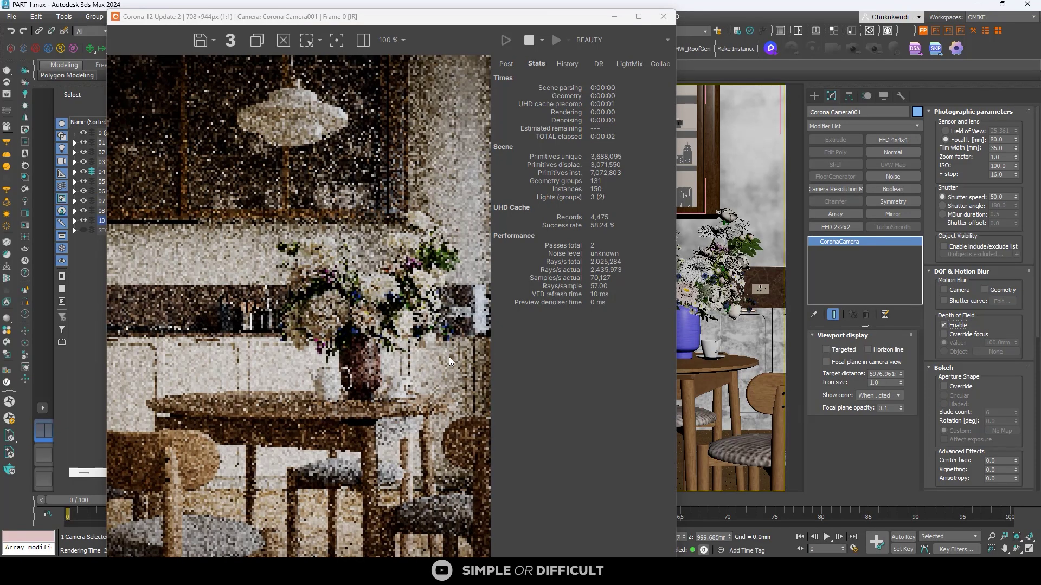
pyautogui.scroll(-4, 312, 298)
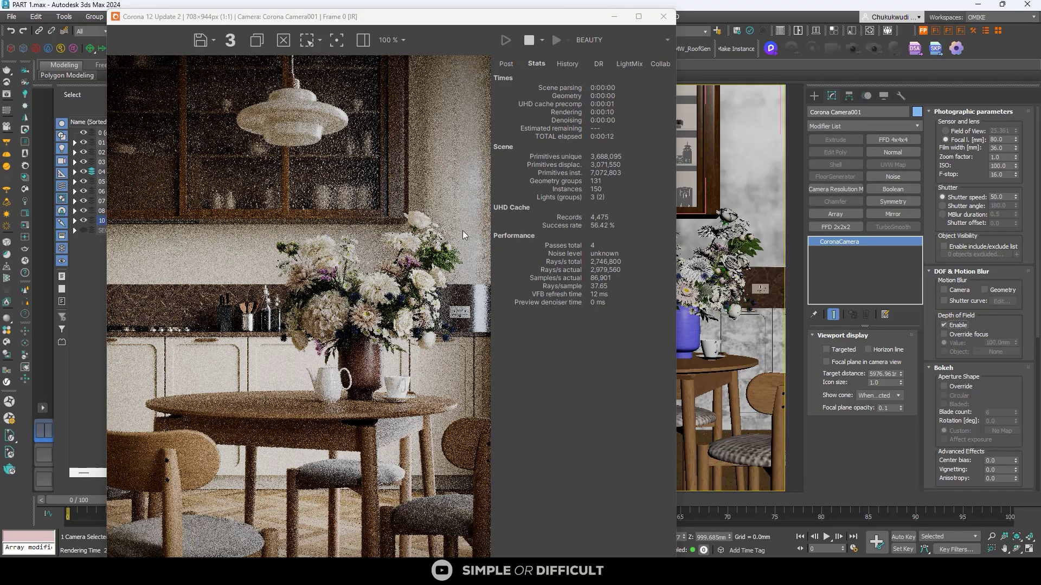
pyautogui.scroll(-3, 312, 286)
pyautogui.scroll(3, 313, 286)
pyautogui.scroll(-3, 204, 424)
pyautogui.scroll(5, 203, 424)
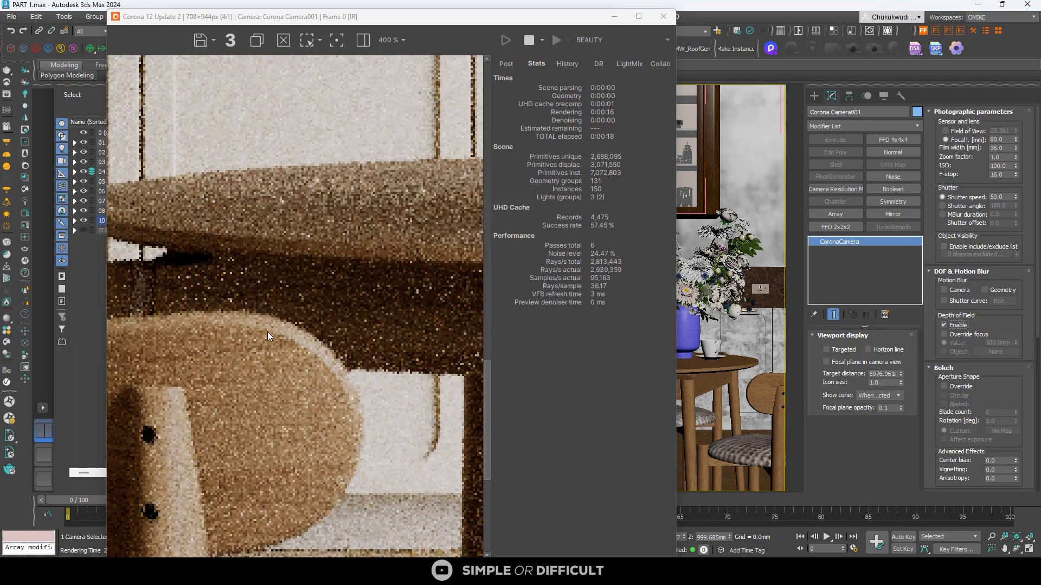
pyautogui.scroll(-2, 268, 327)
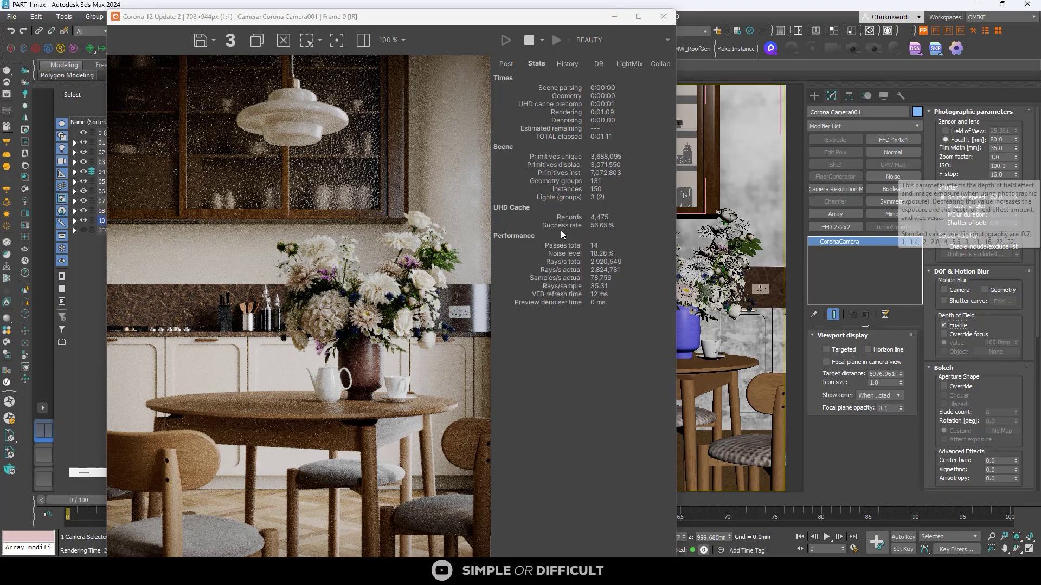
pyautogui.scroll(2, 307, 333)
pyautogui.scroll(-1, 308, 336)
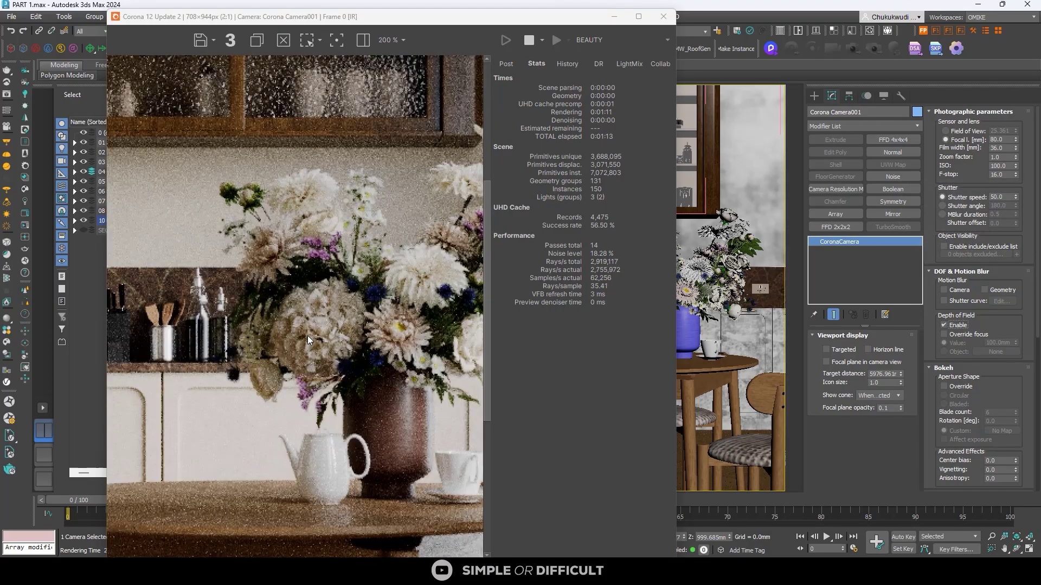
pyautogui.scroll(-1, 308, 340)
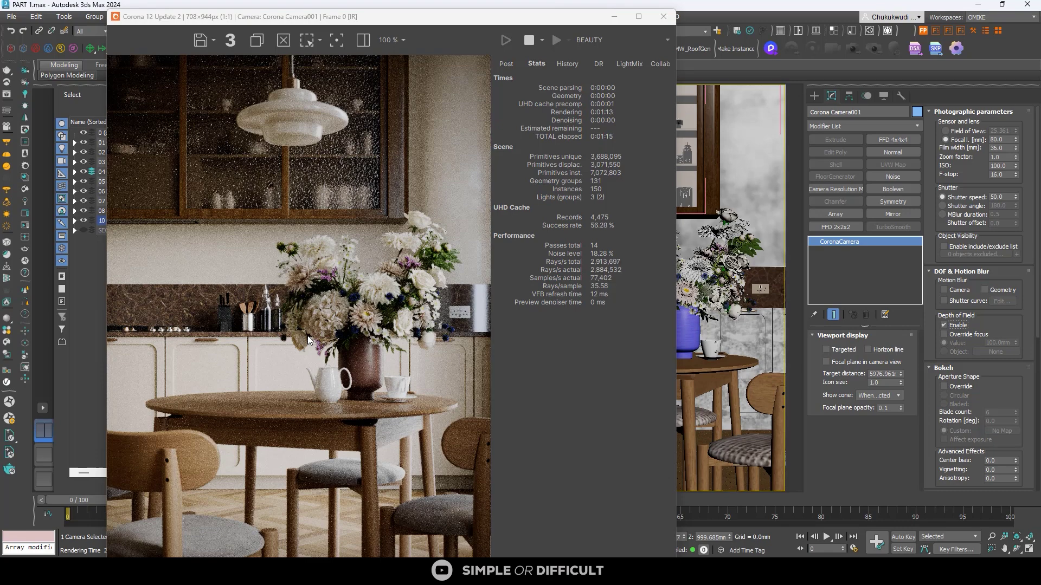
pyautogui.doubleClick(1003, 175)
# Enter 4 as the camera F-stop and zoom the render onto the flowers
pyautogui.write('4')
pyautogui.press('Return')
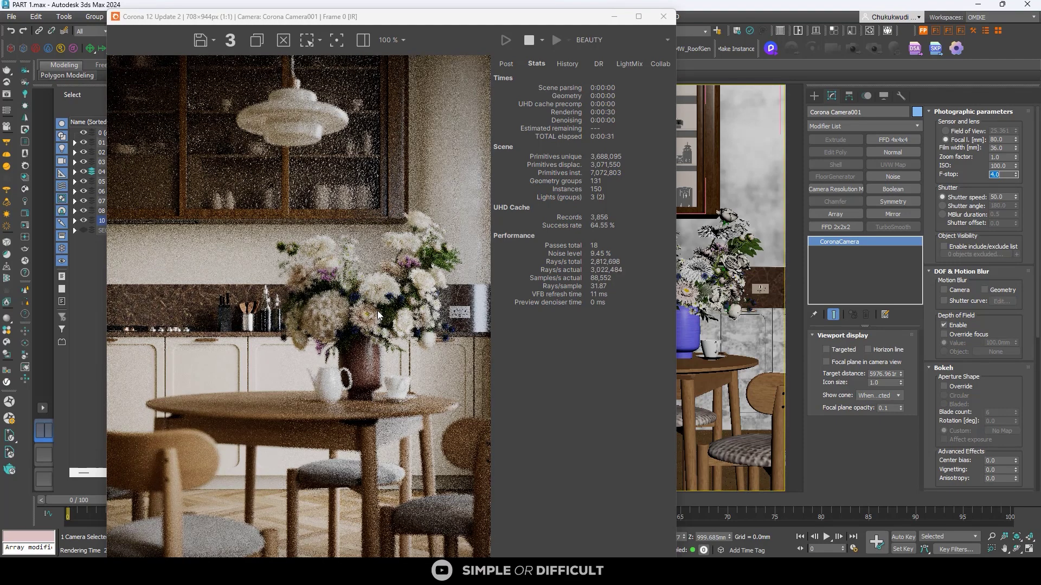
pyautogui.scroll(1, 378, 311)
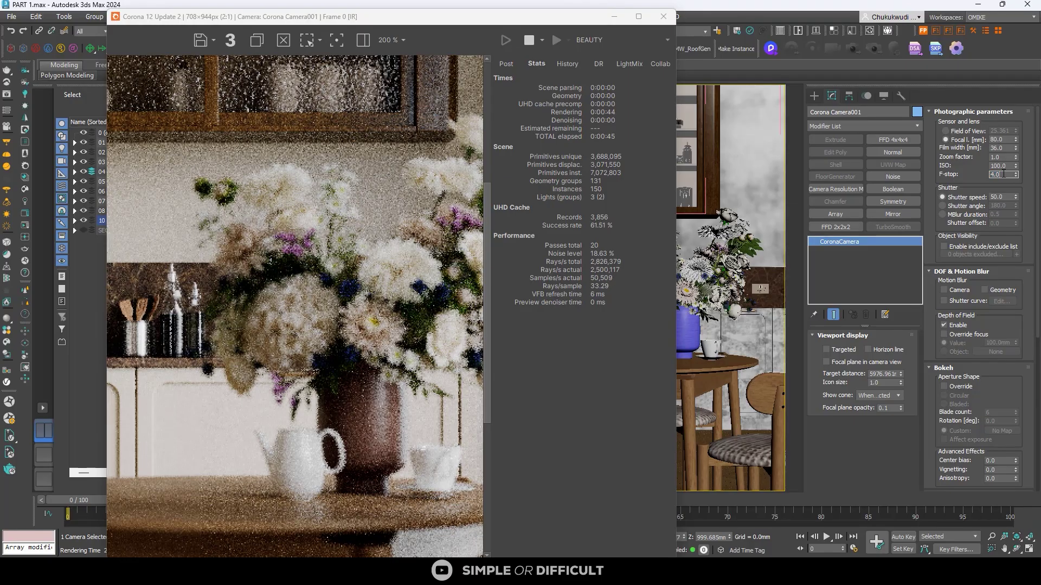
# Try an F-stop of 2, settle on 1.5, and zoom the render to check the stronger blur
pyautogui.press('Return')
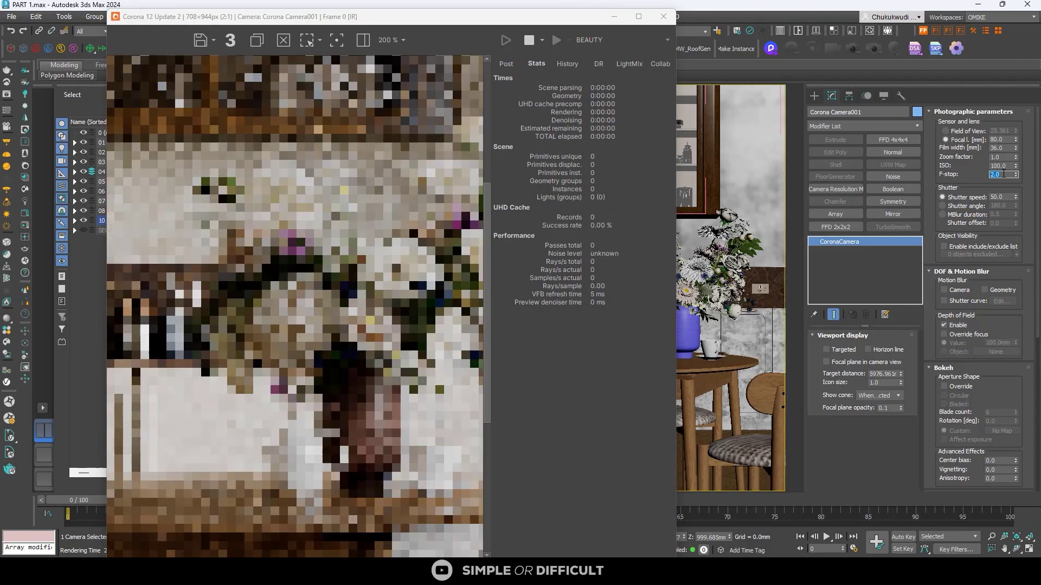
pyautogui.scroll(-1, 378, 298)
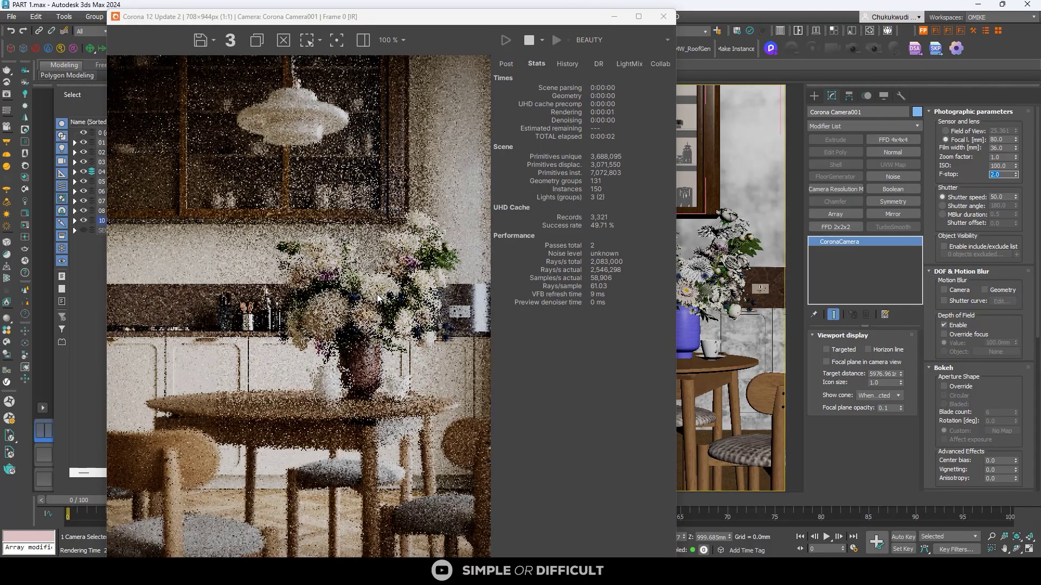
pyautogui.write('1.5')
pyautogui.press('Return')
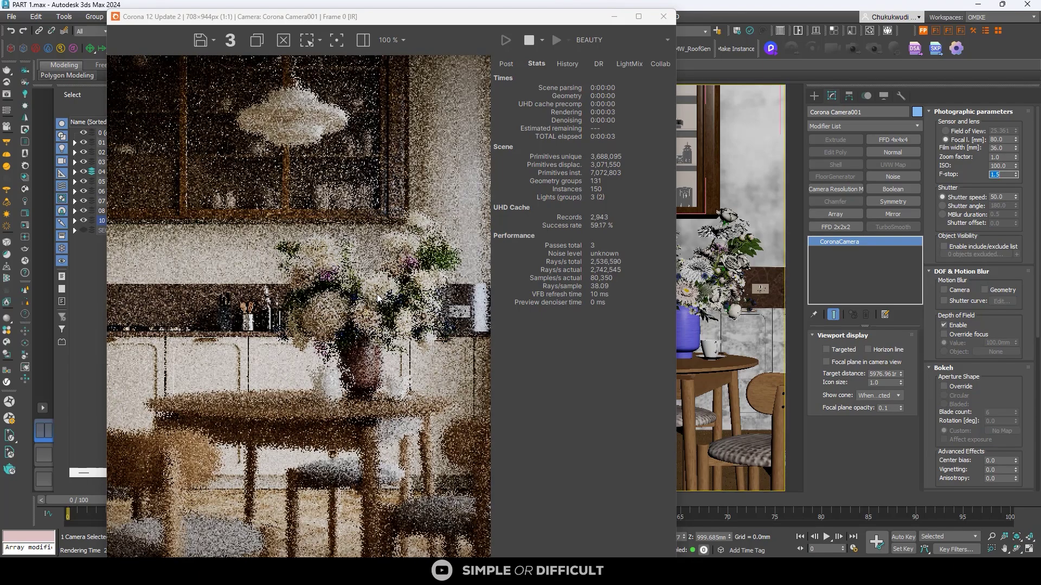
pyautogui.scroll(-1, 288, 347)
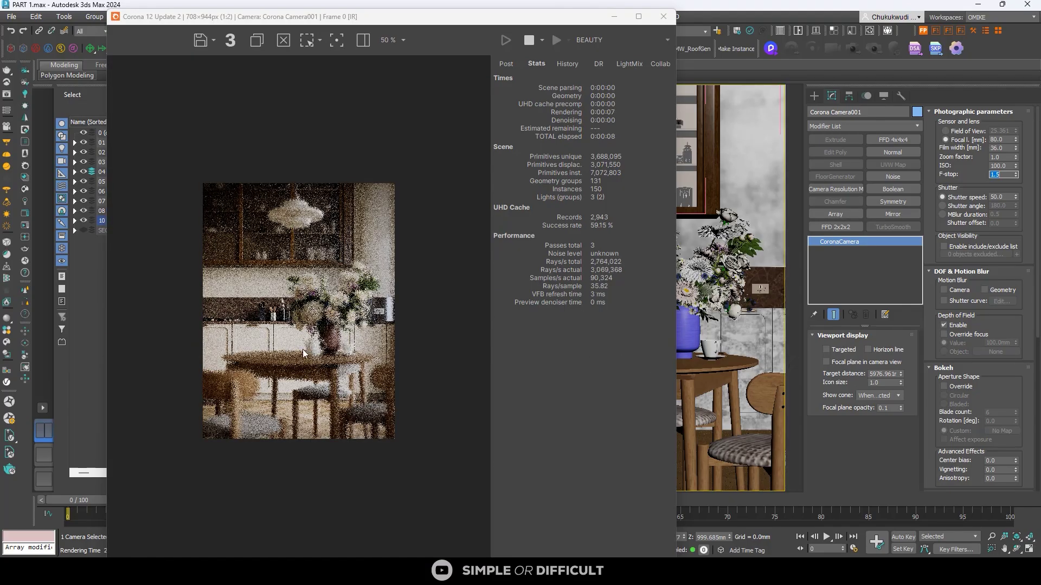
pyautogui.scroll(1, 281, 384)
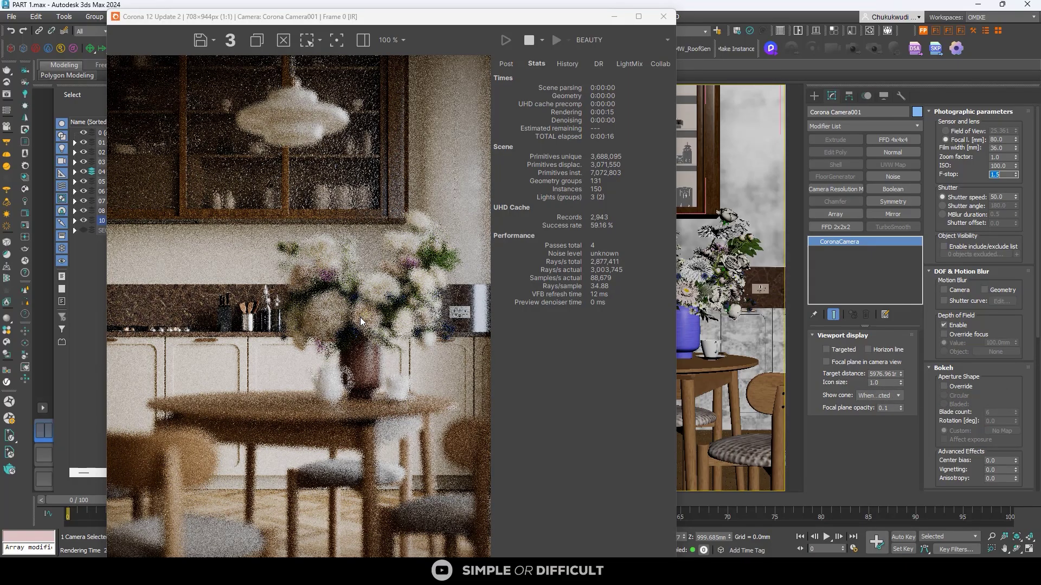
pyautogui.scroll(-2, 303, 337)
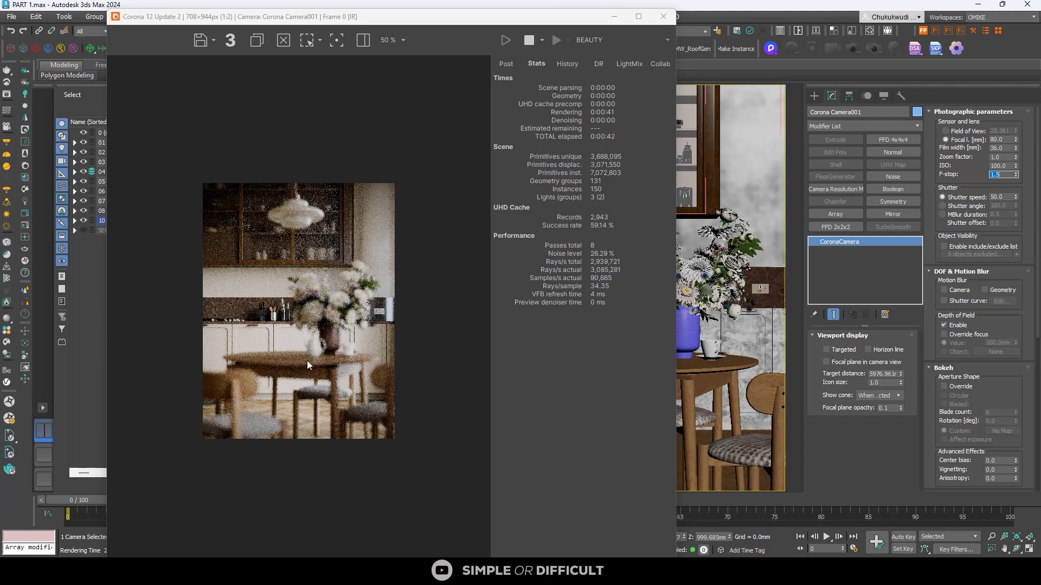
pyautogui.scroll(2, 306, 360)
pyautogui.scroll(-1, 307, 360)
pyautogui.scroll(1, 284, 340)
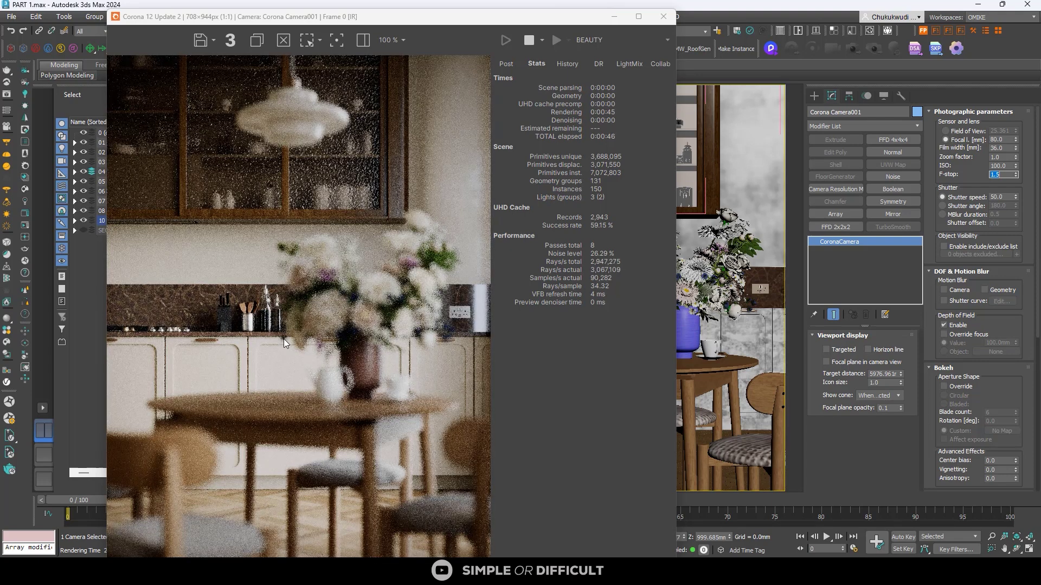
pyautogui.scroll(-1, 284, 339)
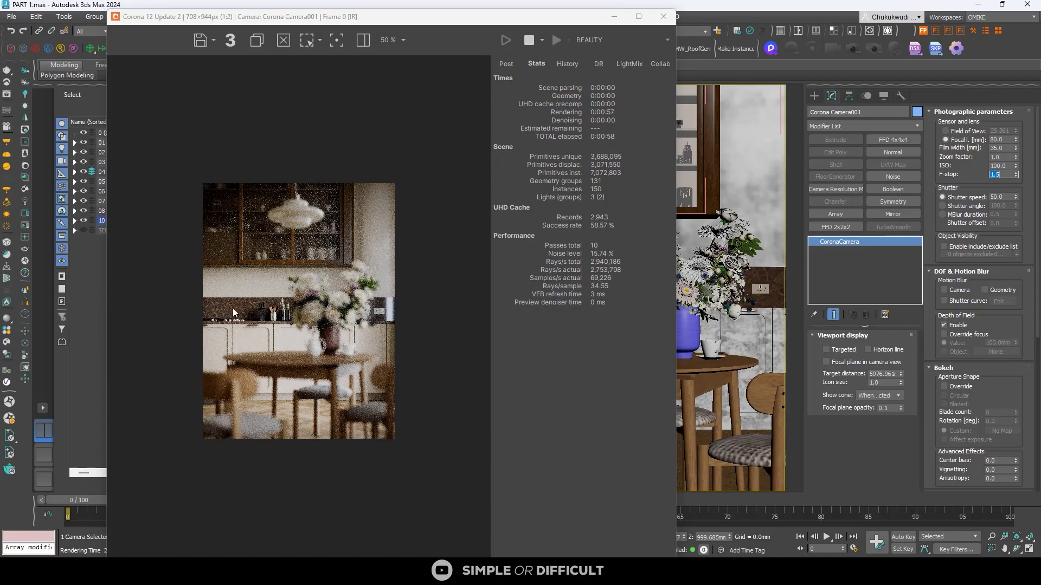
pyautogui.scroll(1, 233, 308)
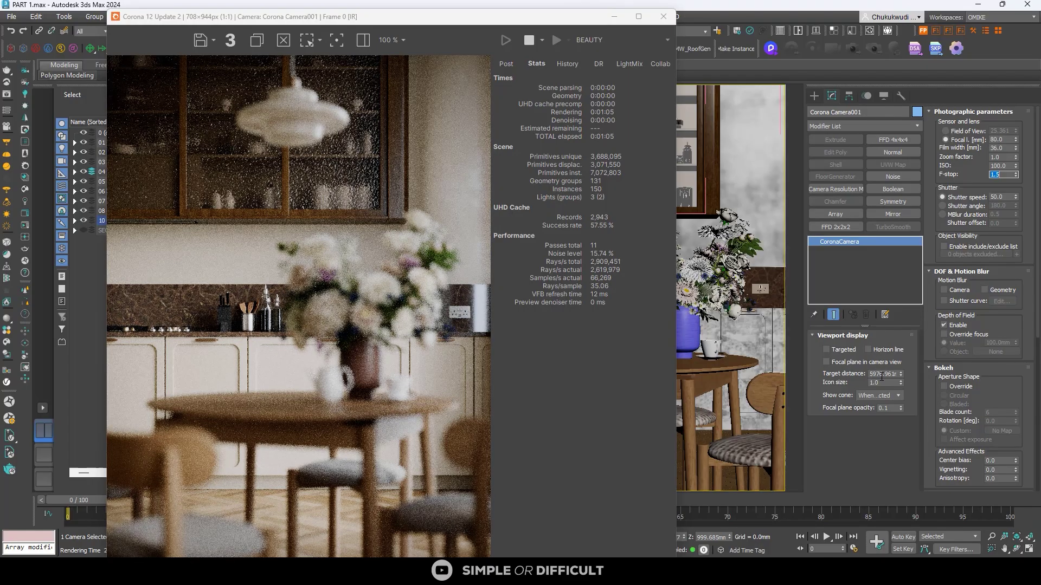
# Shrink the Corona VFB, hide its statistics panel, and move it off the top view
pyautogui.moveTo(427, 23); pyautogui.dragTo(679, 85)
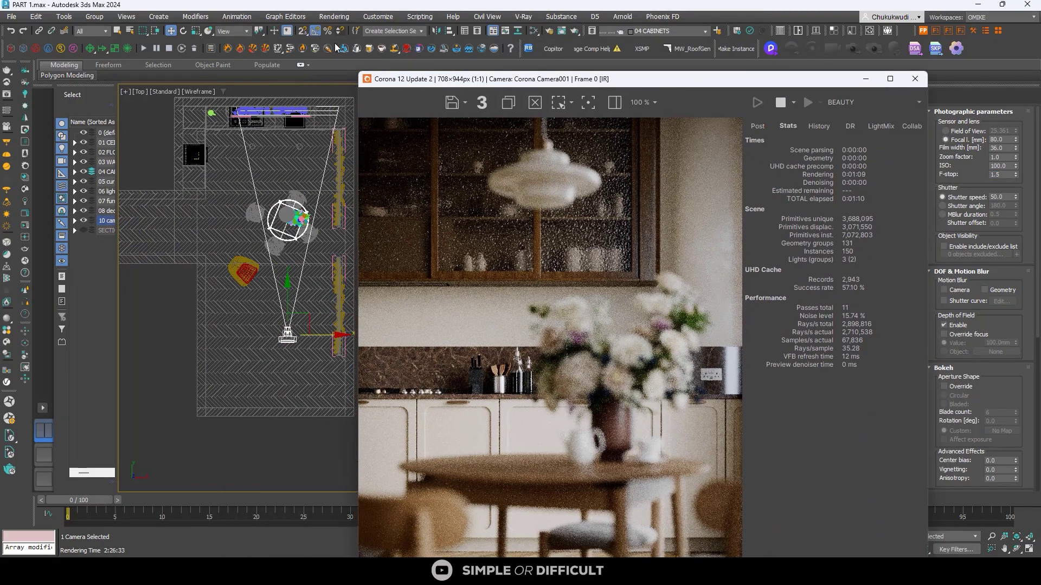
pyautogui.click(615, 102)
pyautogui.moveTo(359, 70); pyautogui.dragTo(516, 97)
pyautogui.moveTo(728, 103); pyautogui.dragTo(665, 27)
pyautogui.scroll(-2, 595, 75)
pyautogui.moveTo(293, 308); pyautogui.dragTo(283, 372, button='middle')
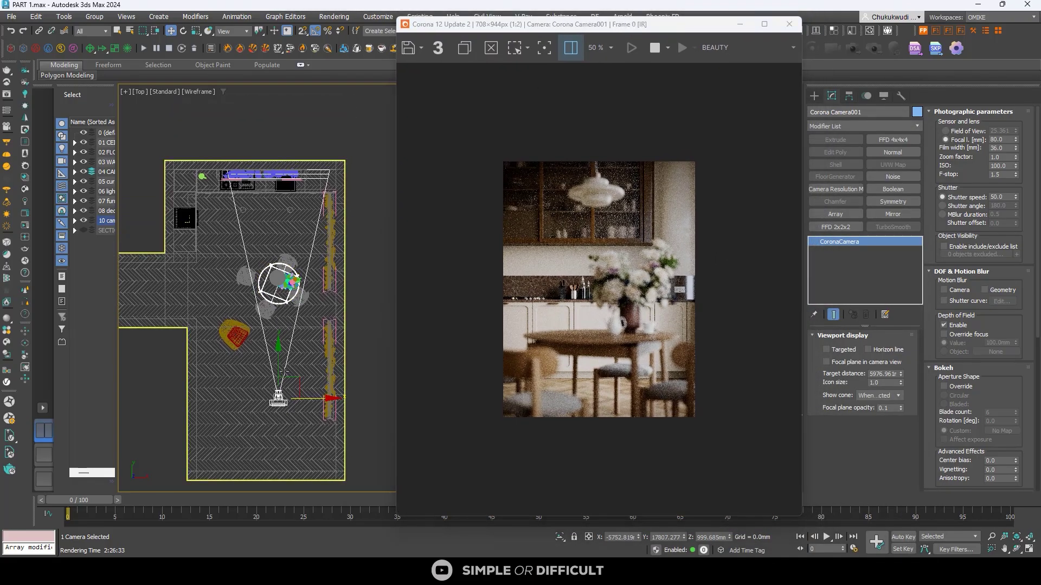
pyautogui.scroll(3, 307, 172)
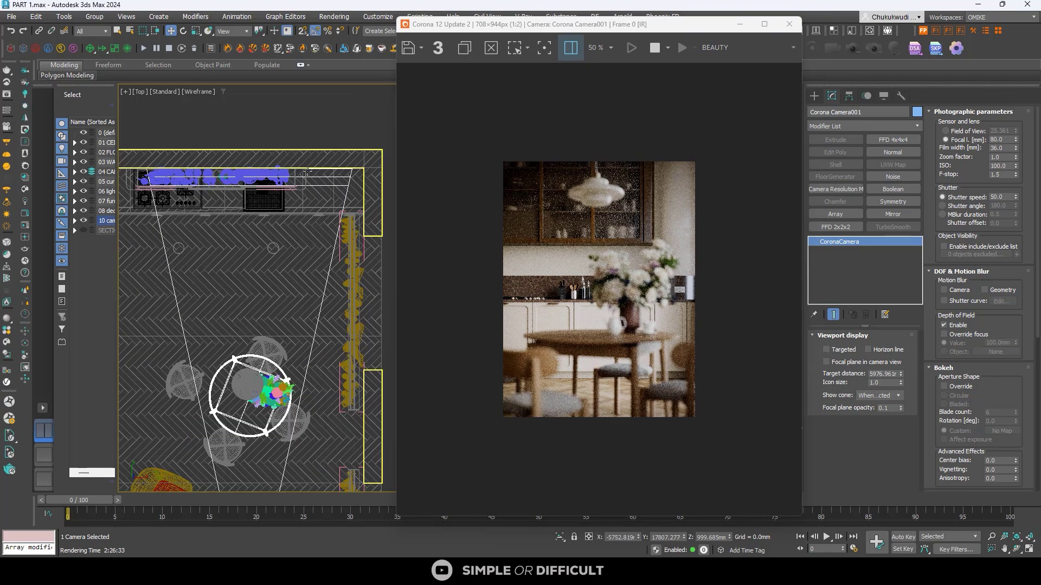
pyautogui.scroll(-3, 314, 173)
pyautogui.scroll(-1, 336, 198)
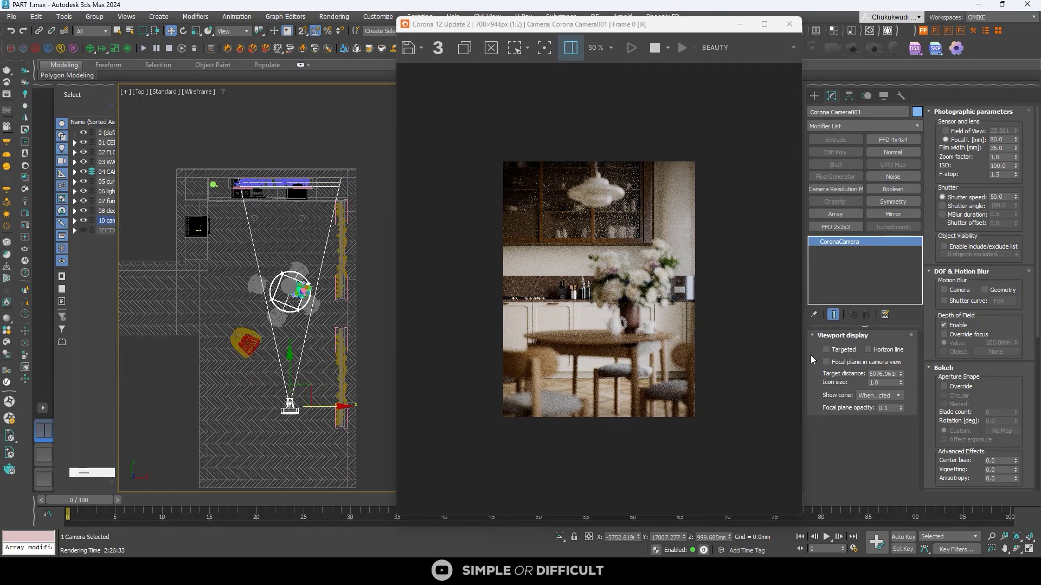
# Pull the camera's Target distance closer, then toggle Depth of Field off and on to compare
pyautogui.moveTo(902, 378); pyautogui.dragTo(910, 406)
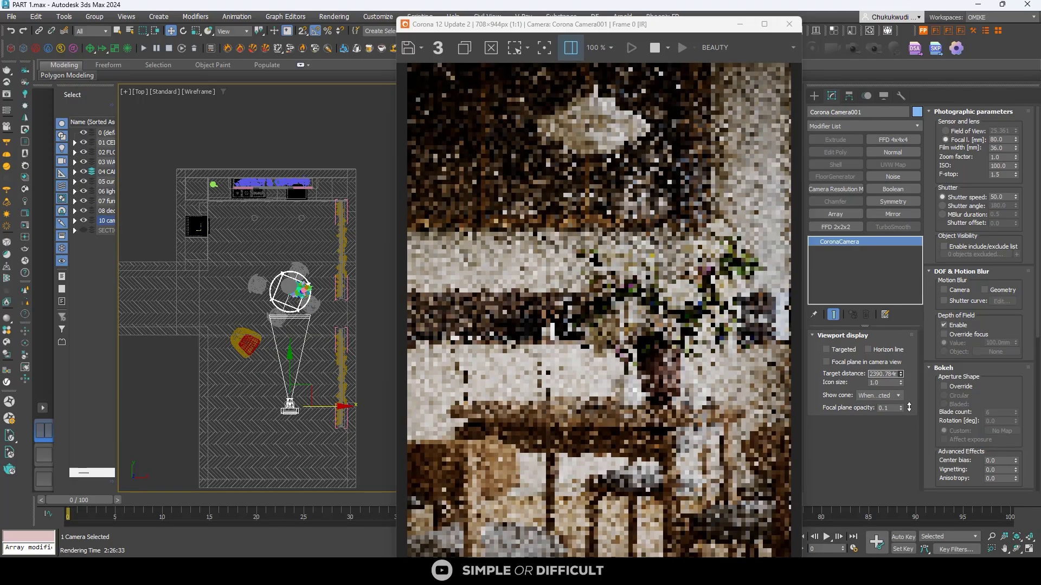
pyautogui.scroll(4, 290, 314)
pyautogui.scroll(4, 290, 315)
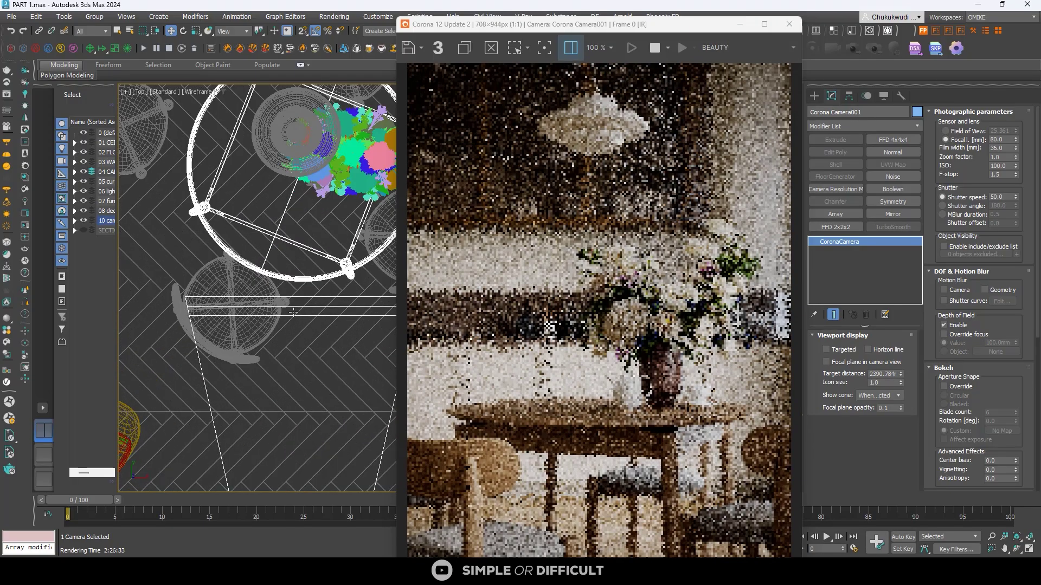
pyautogui.scroll(-1, 253, 289)
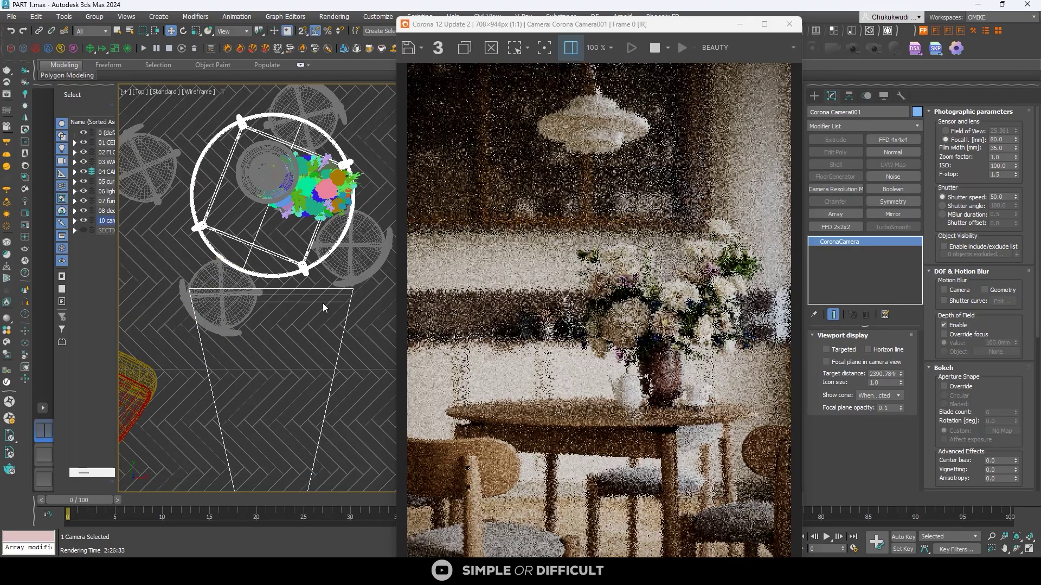
pyautogui.moveTo(336, 271); pyautogui.dragTo(304, 261, button='middle')
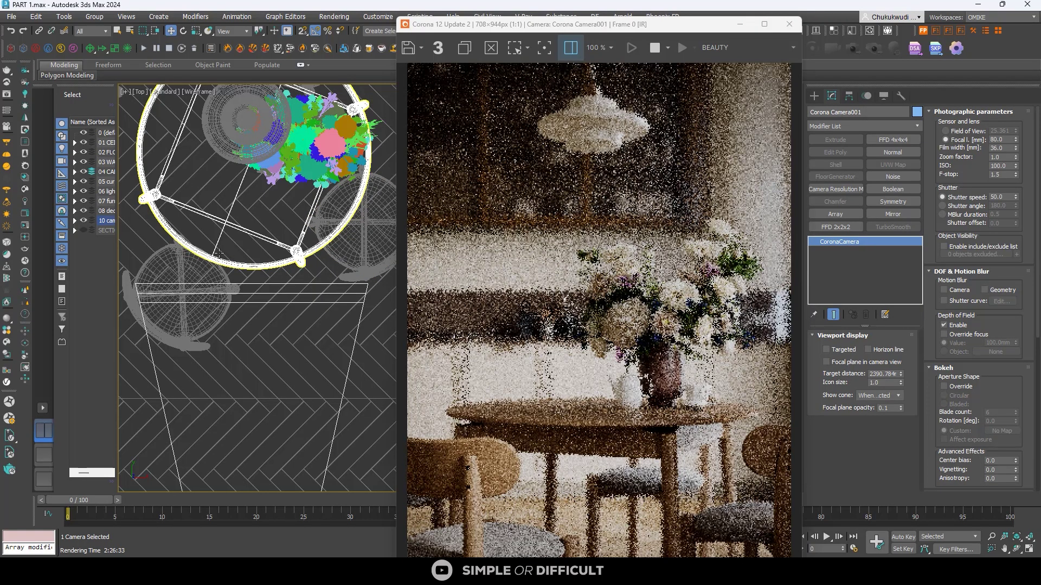
pyautogui.scroll(-3, 304, 266)
pyautogui.scroll(3, 278, 275)
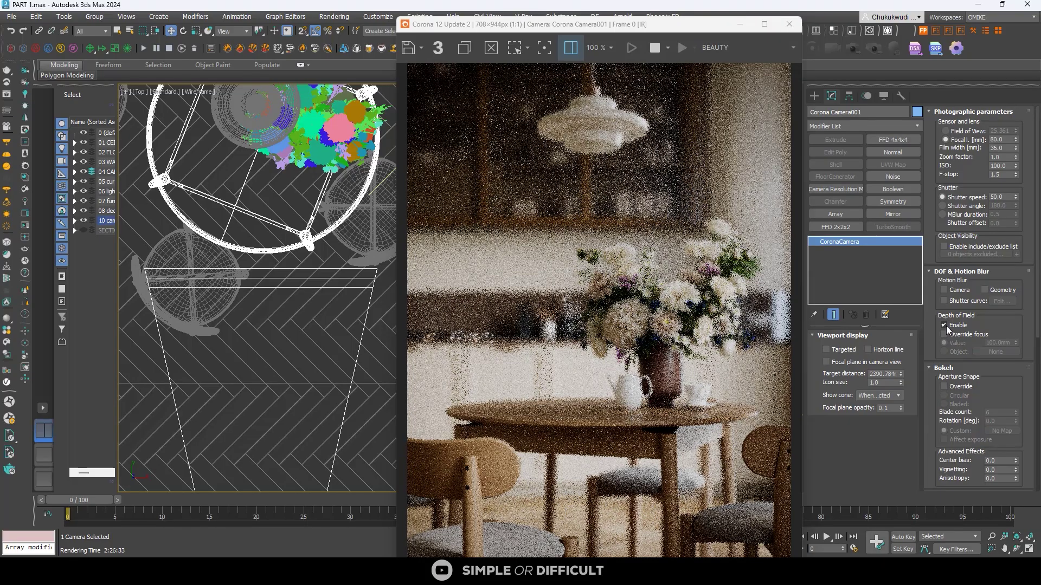
pyautogui.click(944, 325)
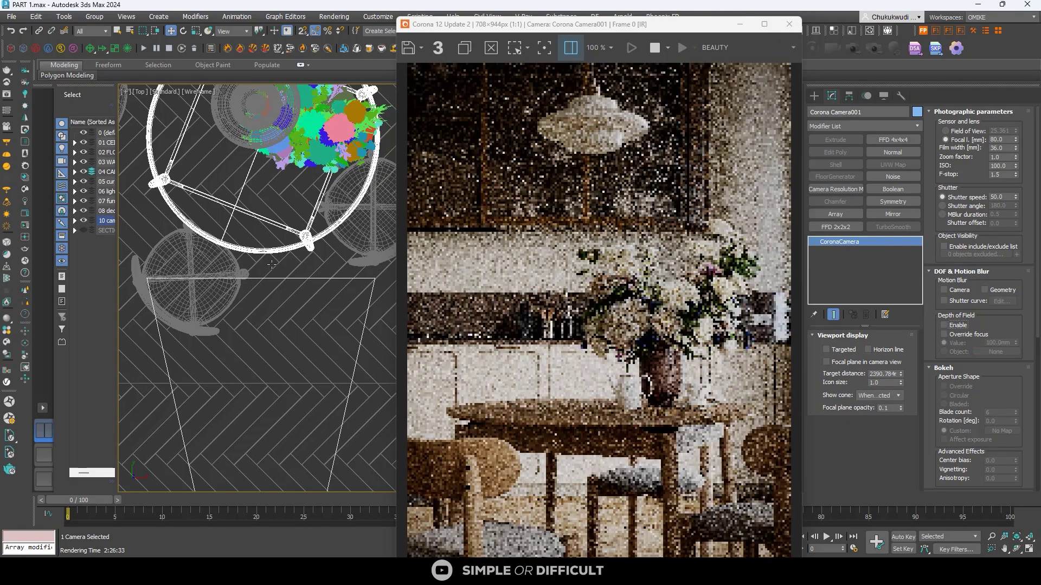
pyautogui.click(944, 325)
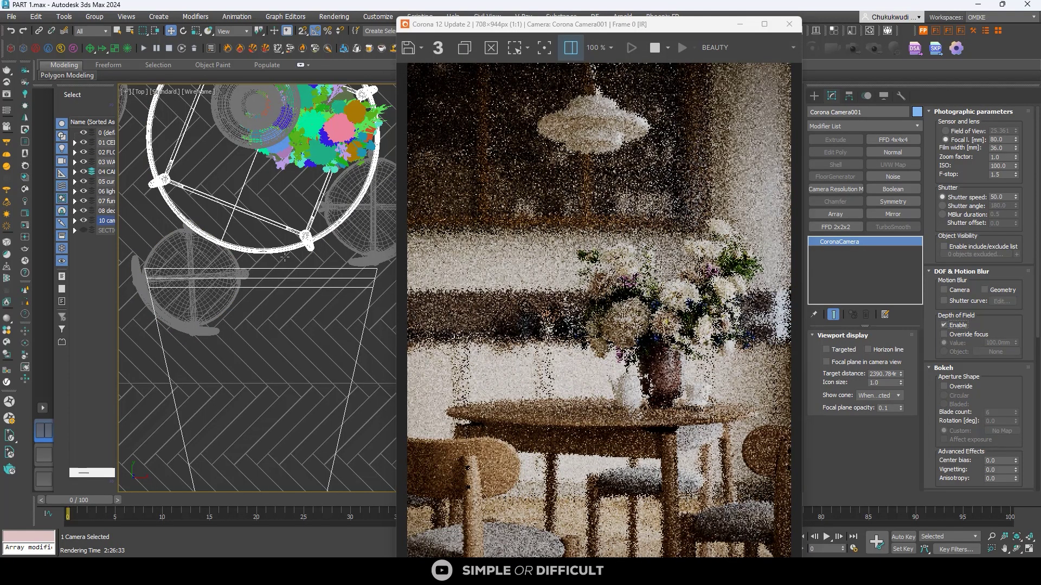
# Push the focus distance out to about 3060 so the flower vase renders sharp
pyautogui.scroll(3, 260, 282)
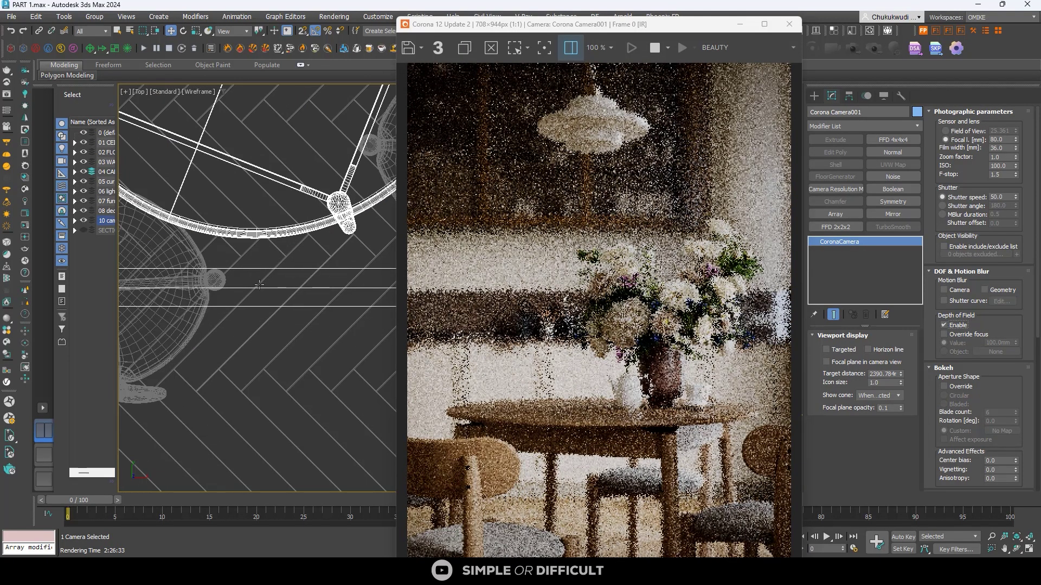
pyautogui.scroll(-5, 262, 301)
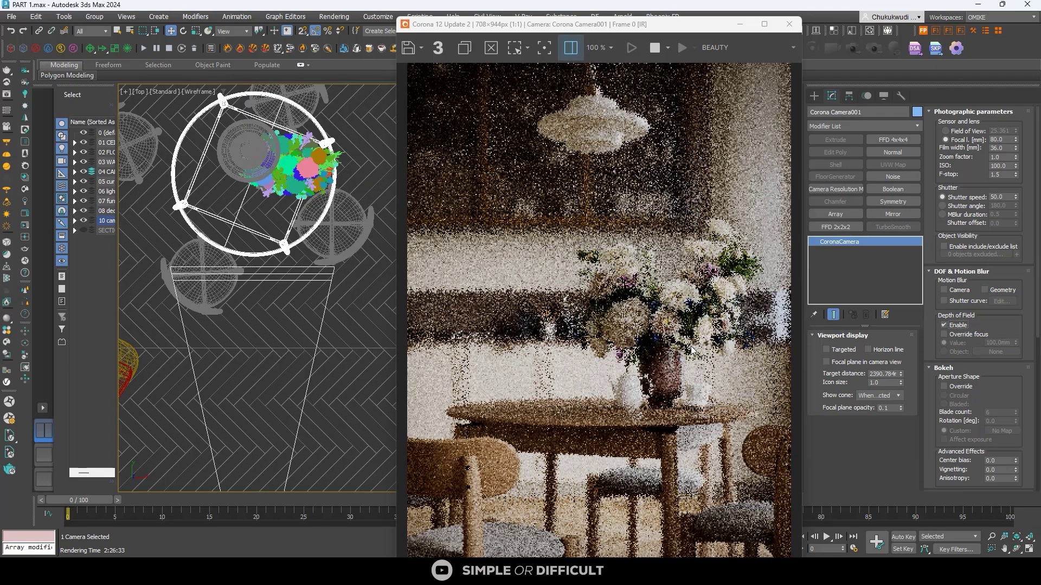
pyautogui.moveTo(902, 373); pyautogui.dragTo(895, 358)
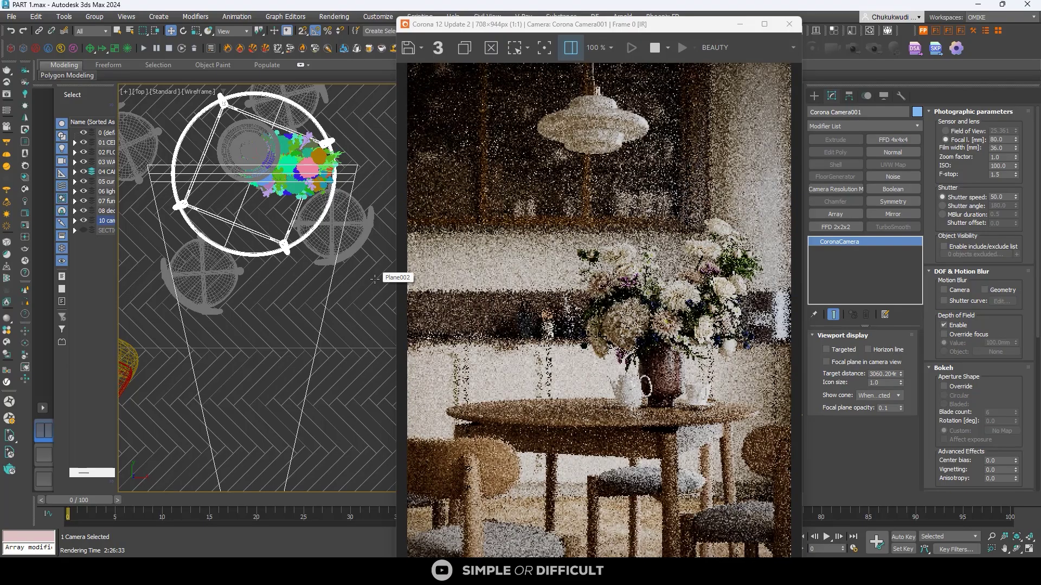
pyautogui.scroll(5, 312, 164)
pyautogui.scroll(-4, 312, 163)
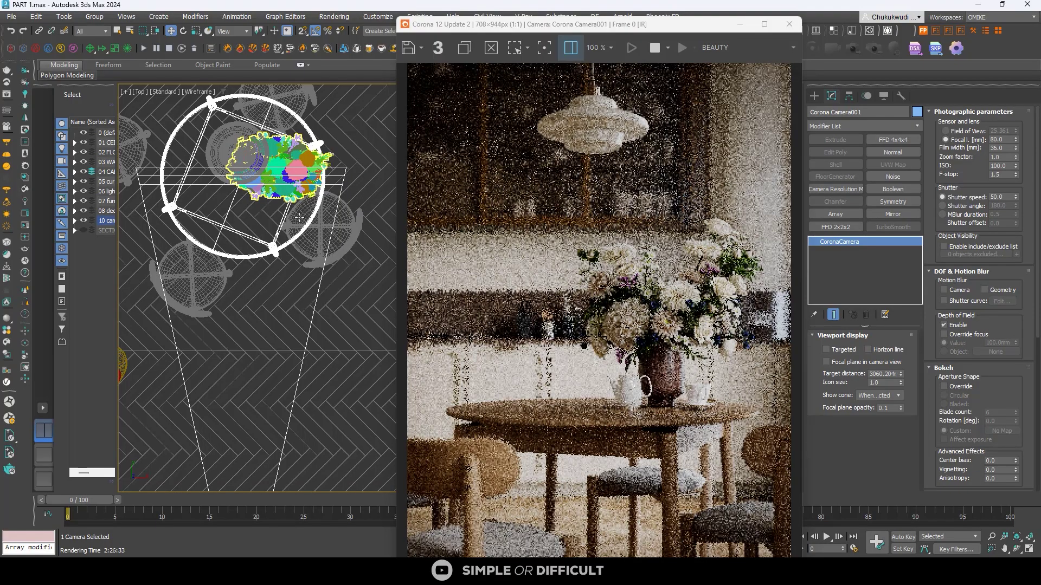
pyautogui.scroll(-3, 649, 282)
pyautogui.scroll(3, 609, 183)
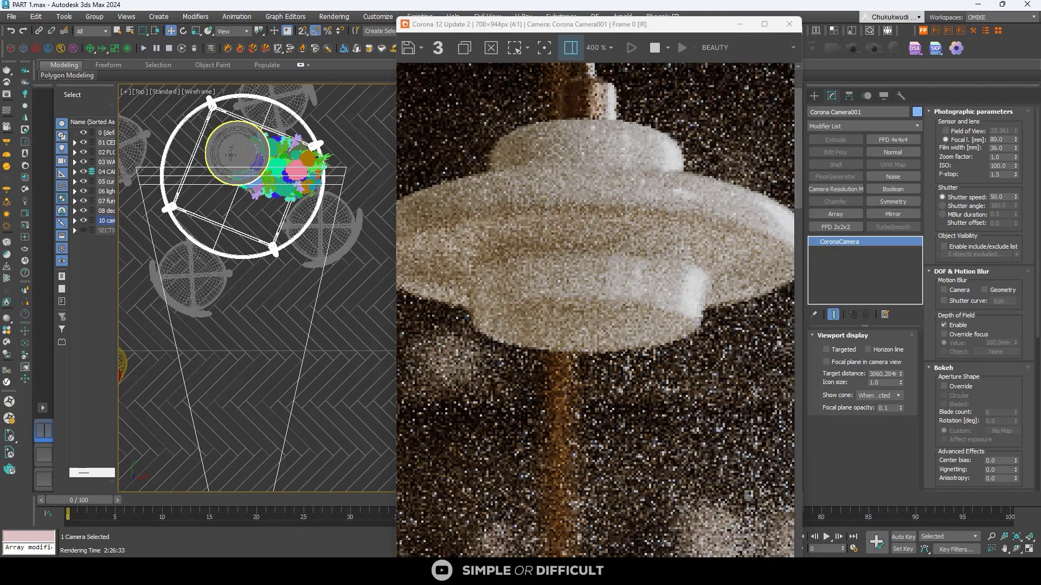
pyautogui.scroll(-3, 586, 363)
pyautogui.moveTo(273, 178); pyautogui.dragTo(310, 180, button='middle')
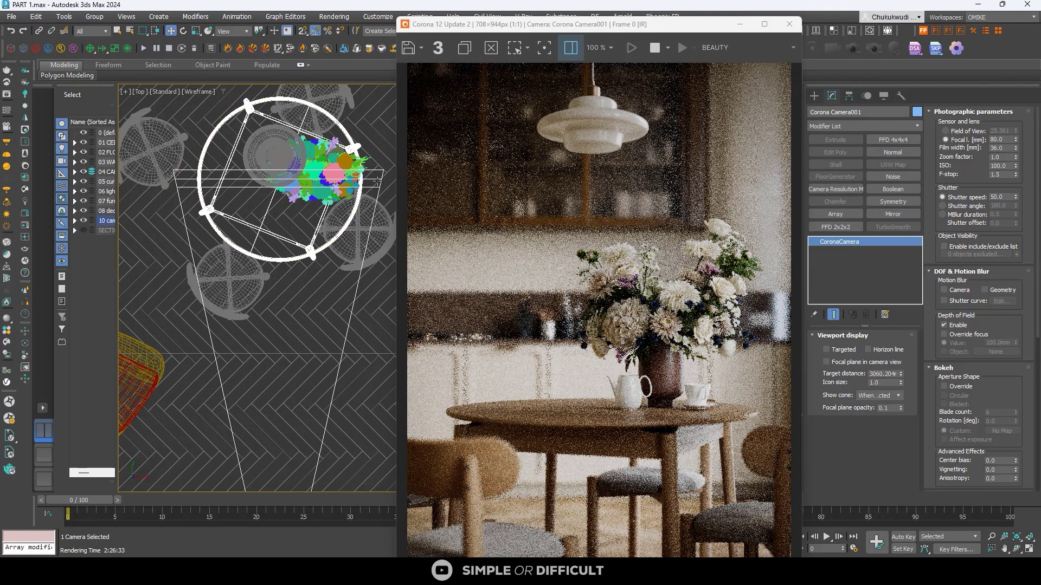
pyautogui.scroll(1, 658, 318)
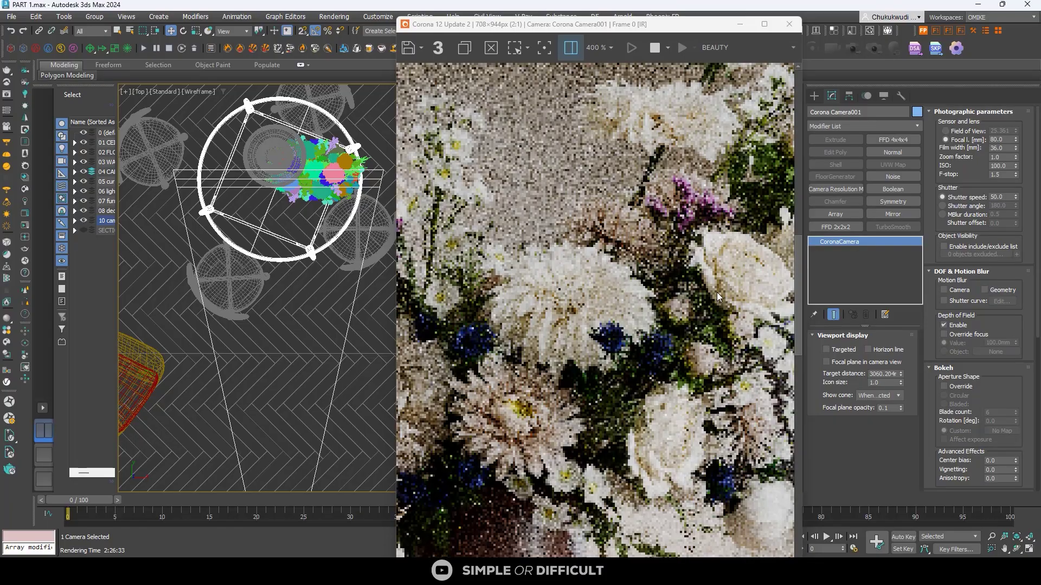
pyautogui.scroll(-1, 709, 307)
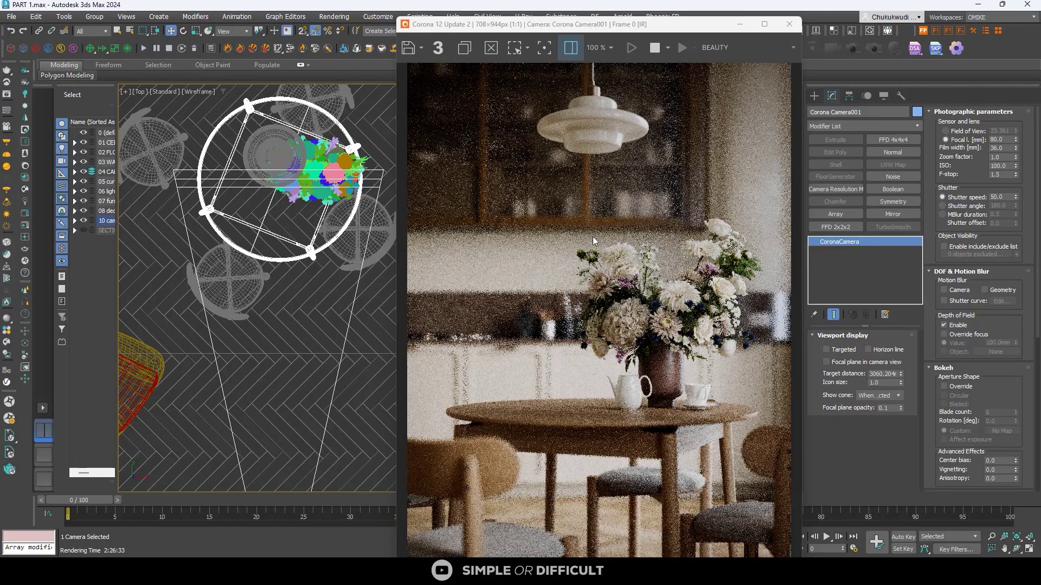
pyautogui.scroll(-1, 623, 229)
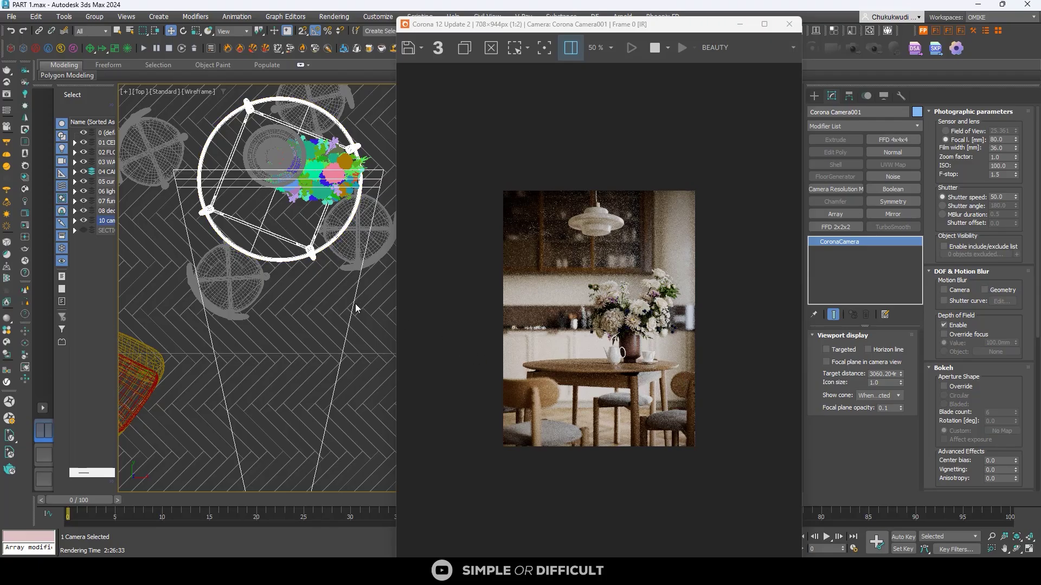
pyautogui.scroll(1, 640, 310)
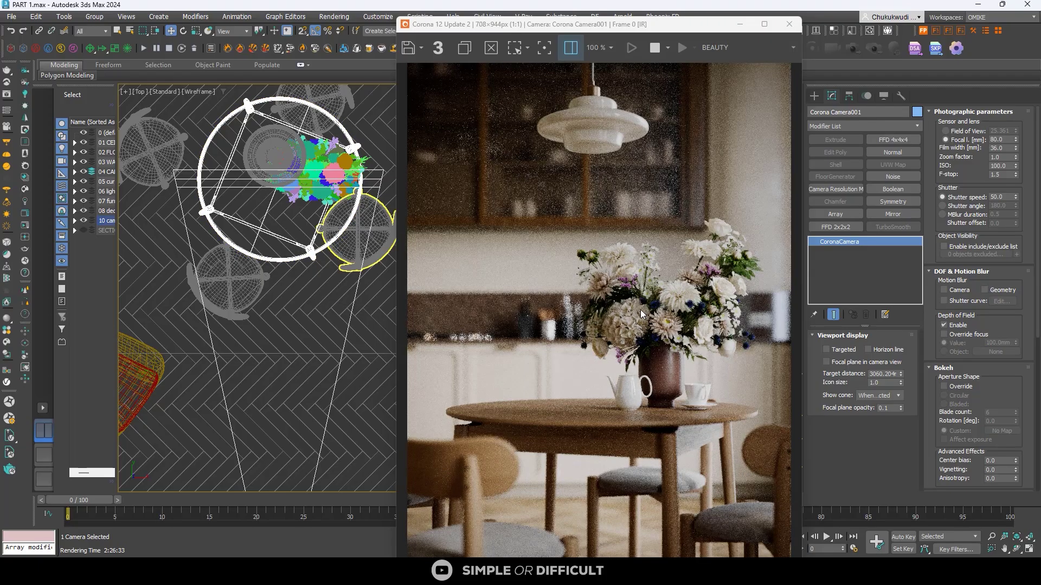
pyautogui.scroll(2, 591, 77)
pyautogui.scroll(-2, 594, 157)
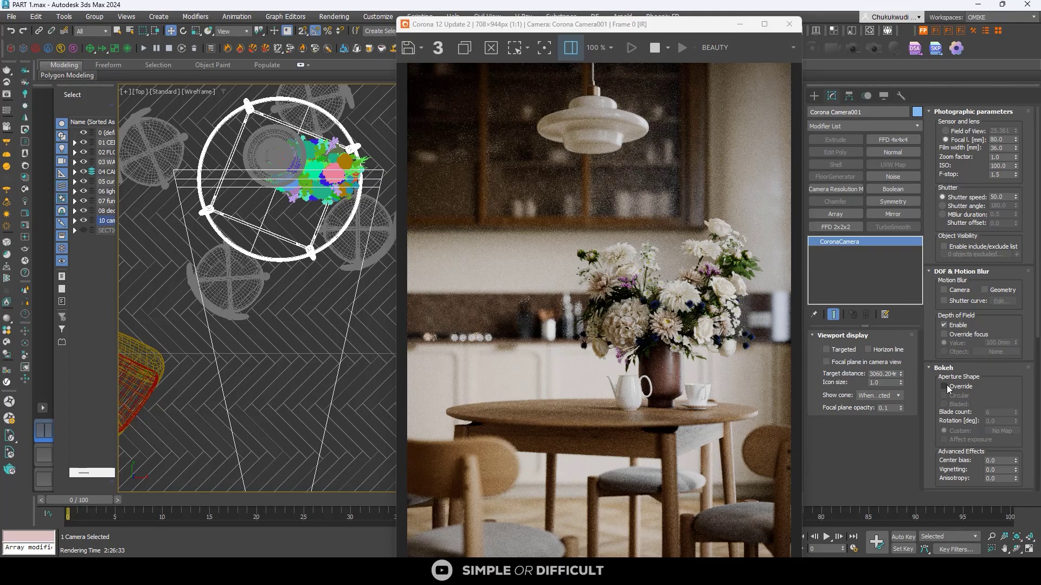
pyautogui.scroll(-2, 246, 237)
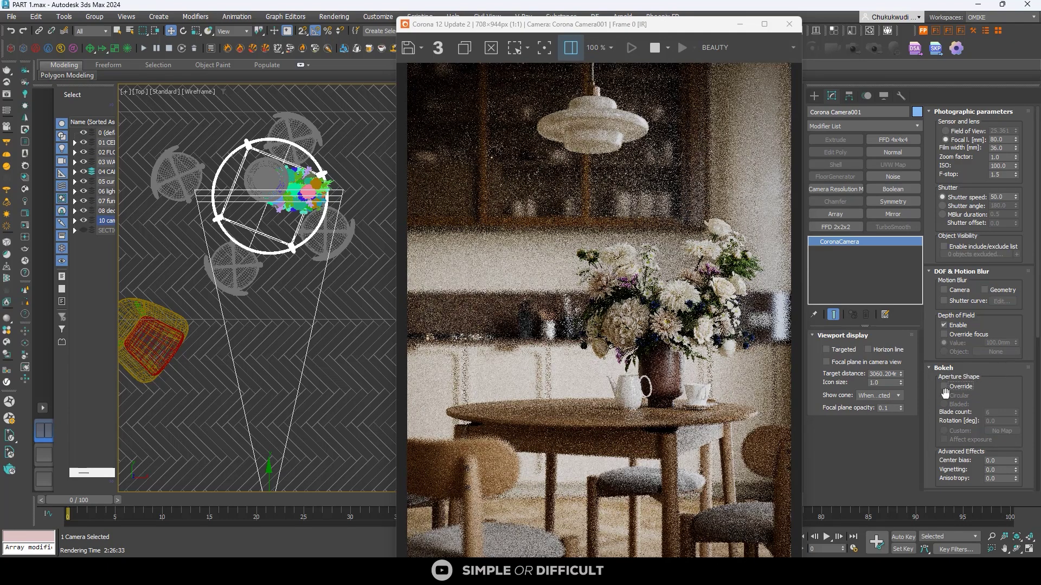
# Set the camera's bokeh aperture shape to Custom and add a CoronaBitmap in the Slate Material Editor
pyautogui.click(945, 386)
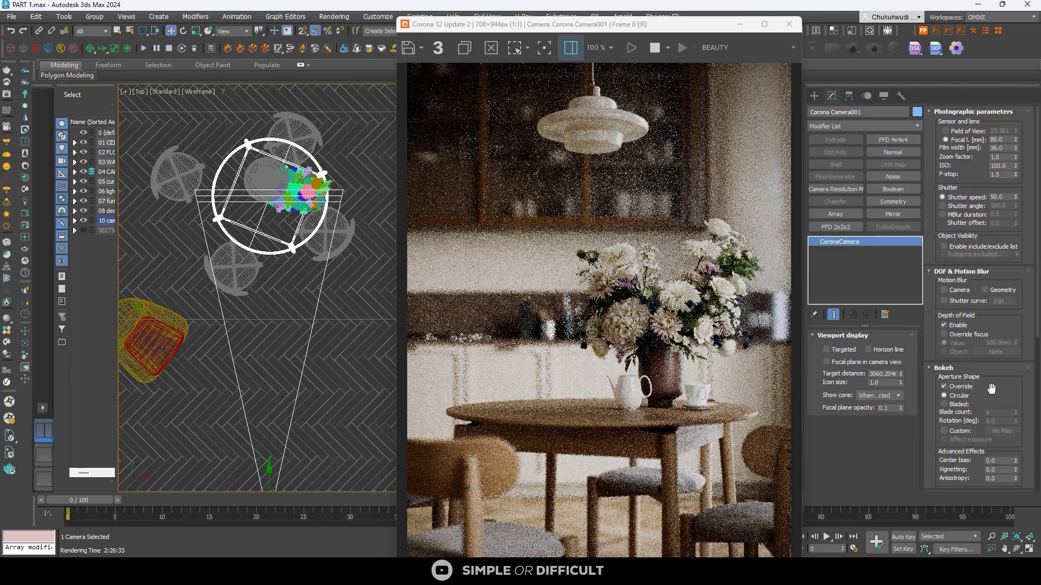
pyautogui.click(959, 431)
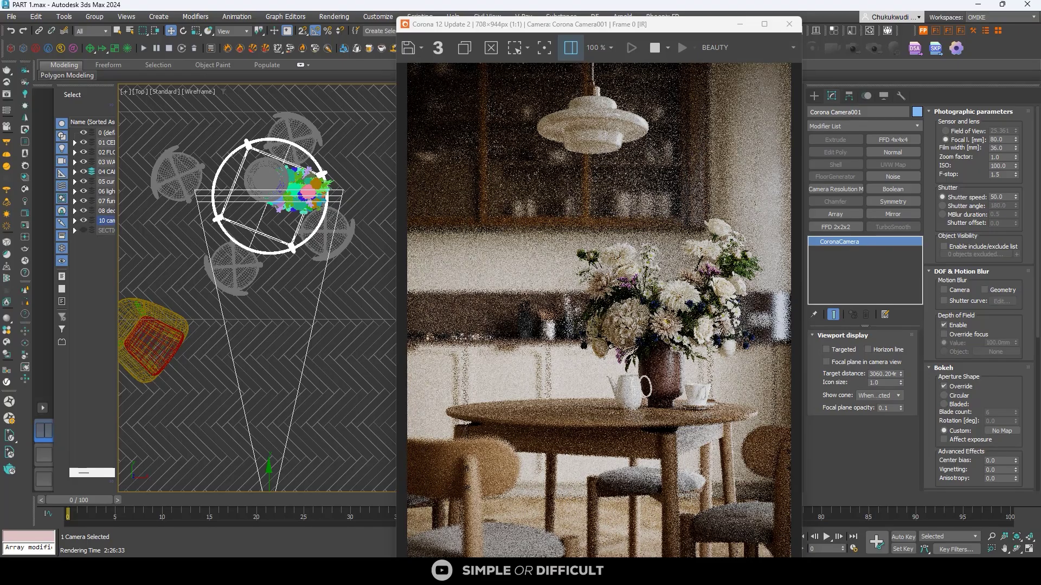
pyautogui.press('m')
pyautogui.click(289, 490)
# Load the heptagonal bokeh PNG into the CoronaBitmap and show its parameters
pyautogui.click(442, 286)
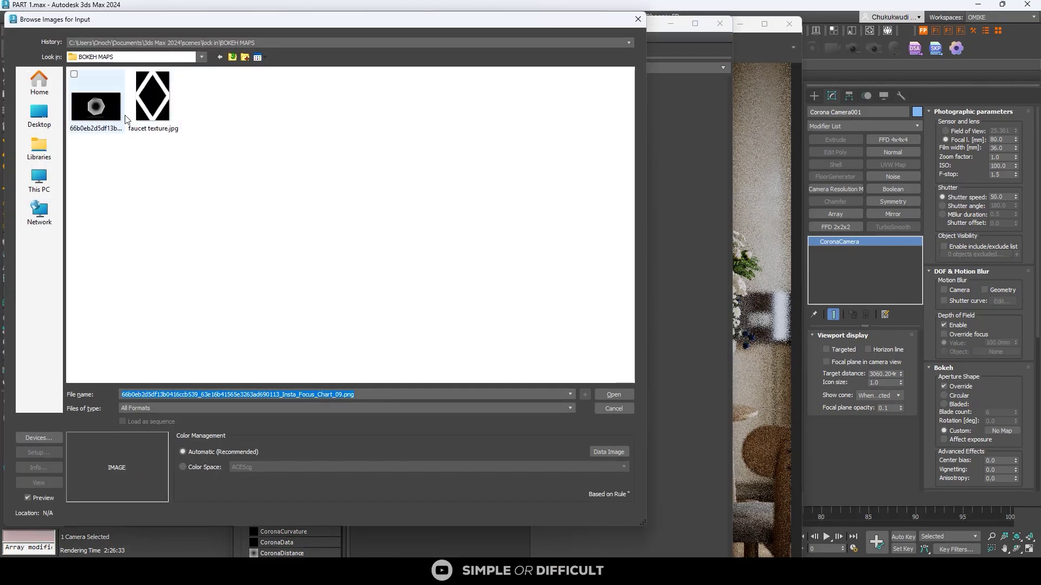
pyautogui.click(155, 129)
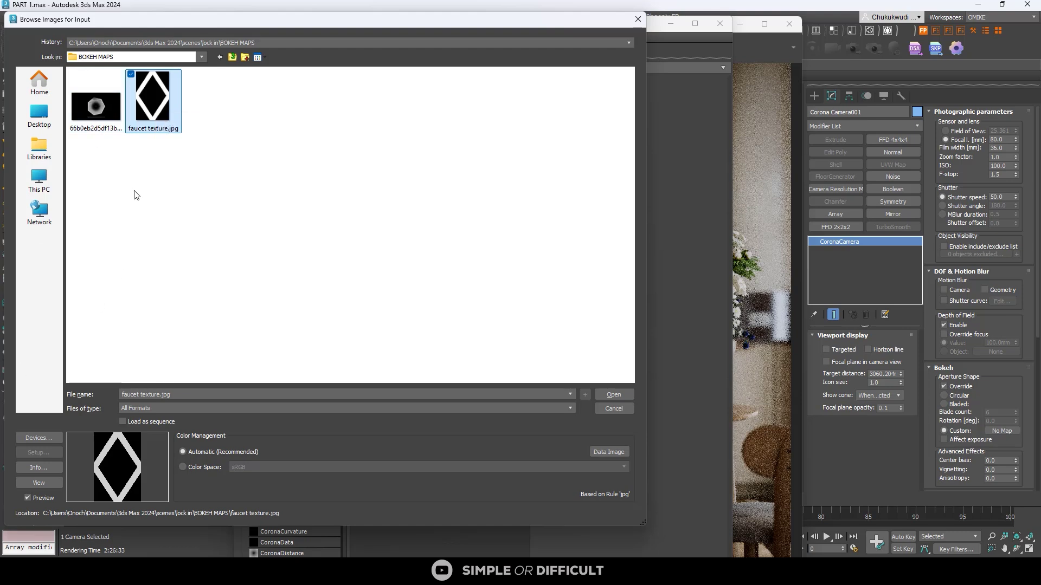
pyautogui.click(104, 108)
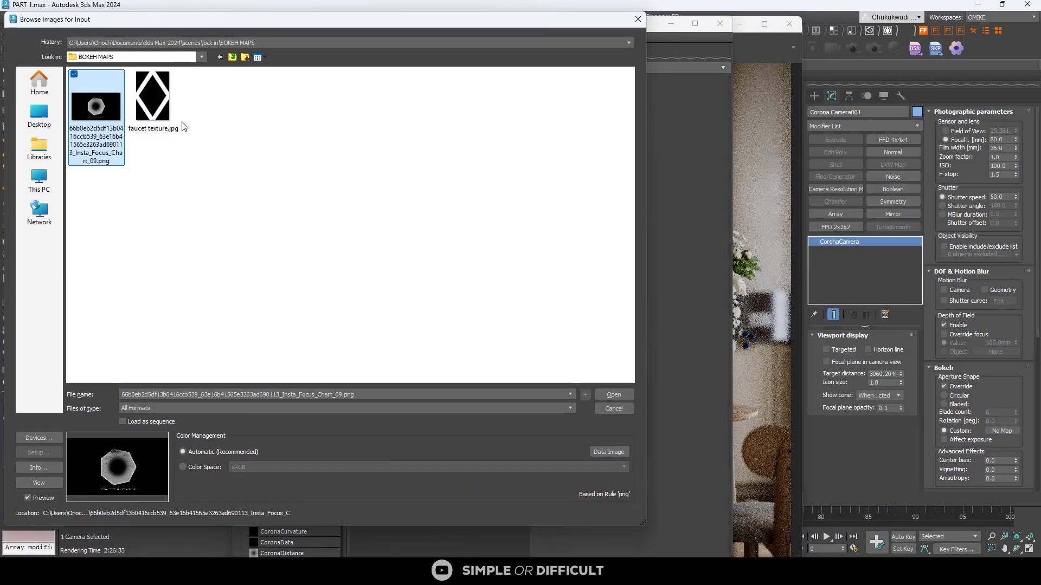
pyautogui.click(620, 395)
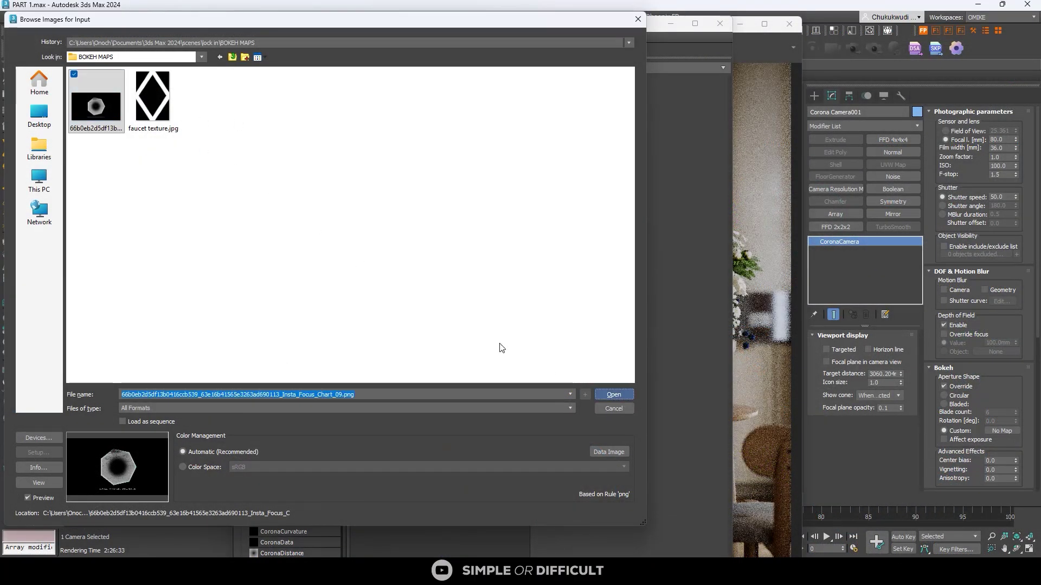
pyautogui.scroll(2, 437, 285)
pyautogui.doubleClick(418, 285)
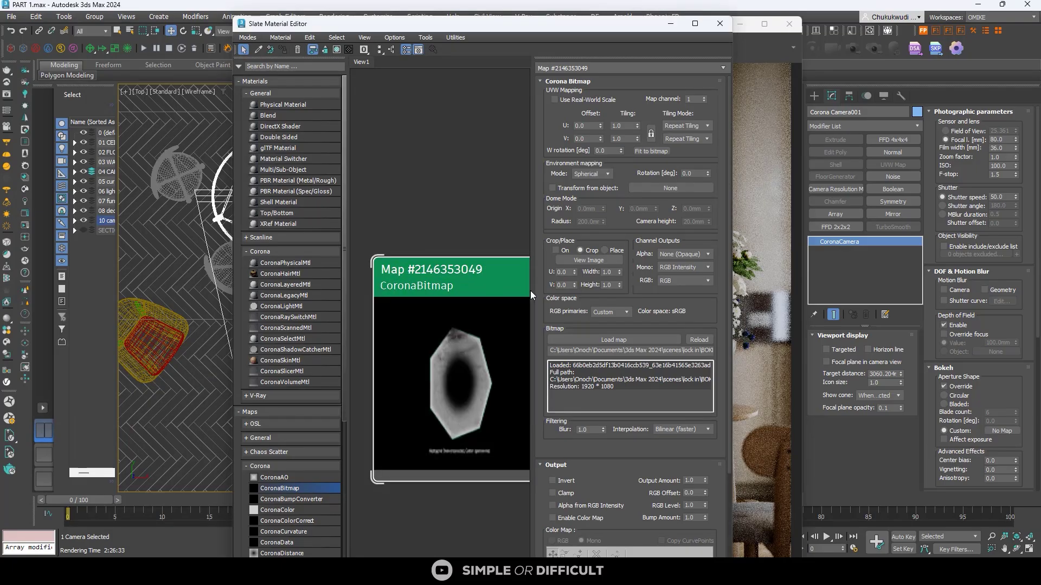
# Open the bokeh image viewer in XY mode and place a 700 × 700 crop over the heptagon
pyautogui.click(576, 257)
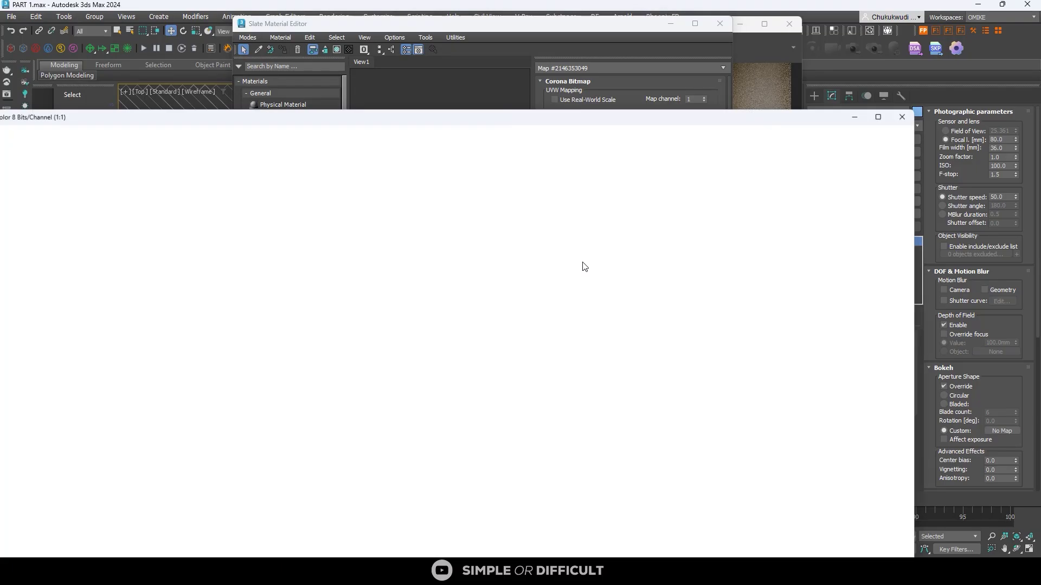
pyautogui.moveTo(241, 116); pyautogui.dragTo(412, 8)
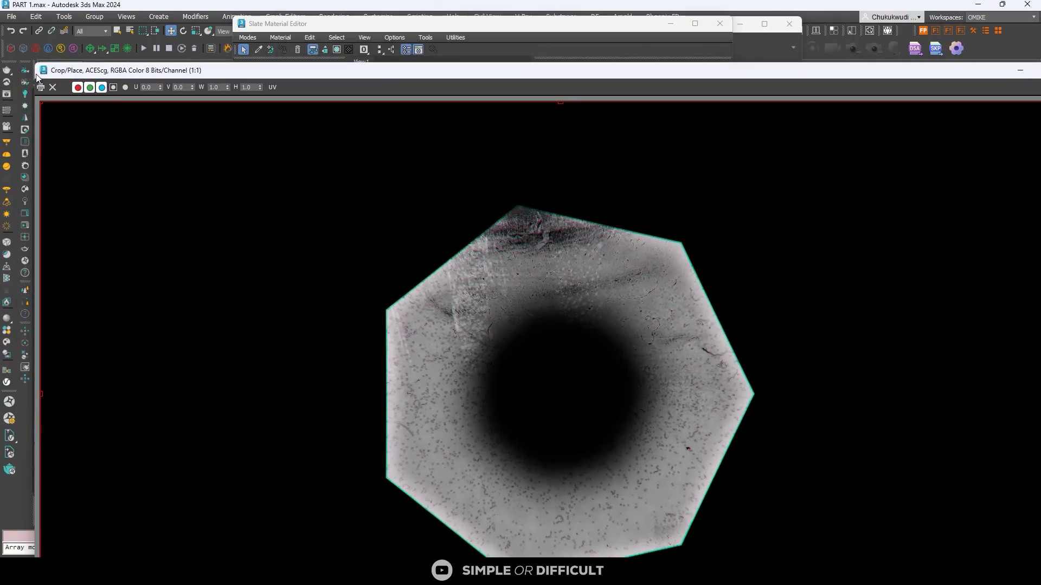
pyautogui.moveTo(846, 89); pyautogui.dragTo(308, 84)
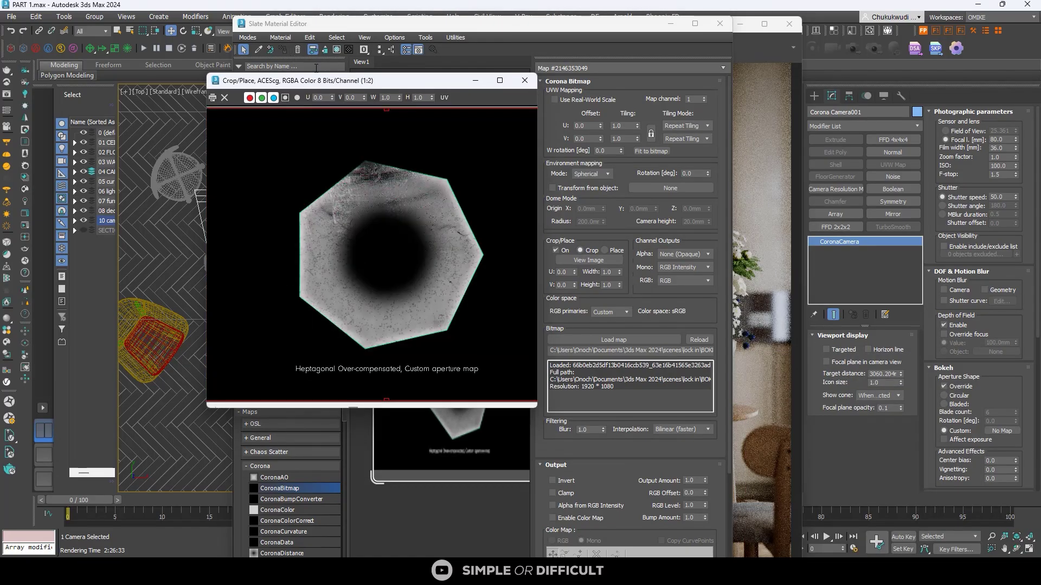
pyautogui.click(444, 98)
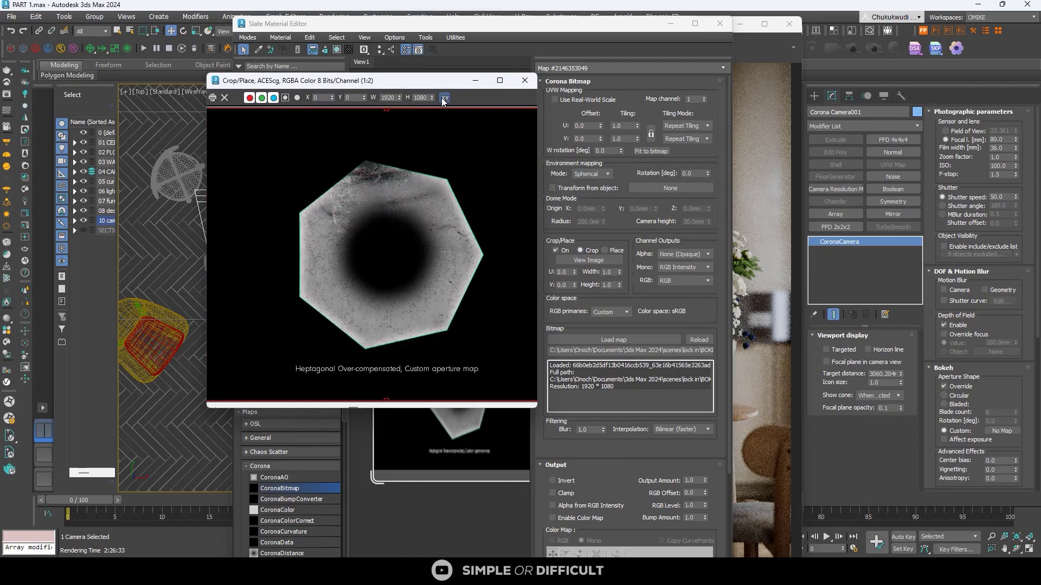
pyautogui.doubleClick(390, 98)
pyautogui.write('700')
pyautogui.doubleClick(425, 97)
pyautogui.write('9')
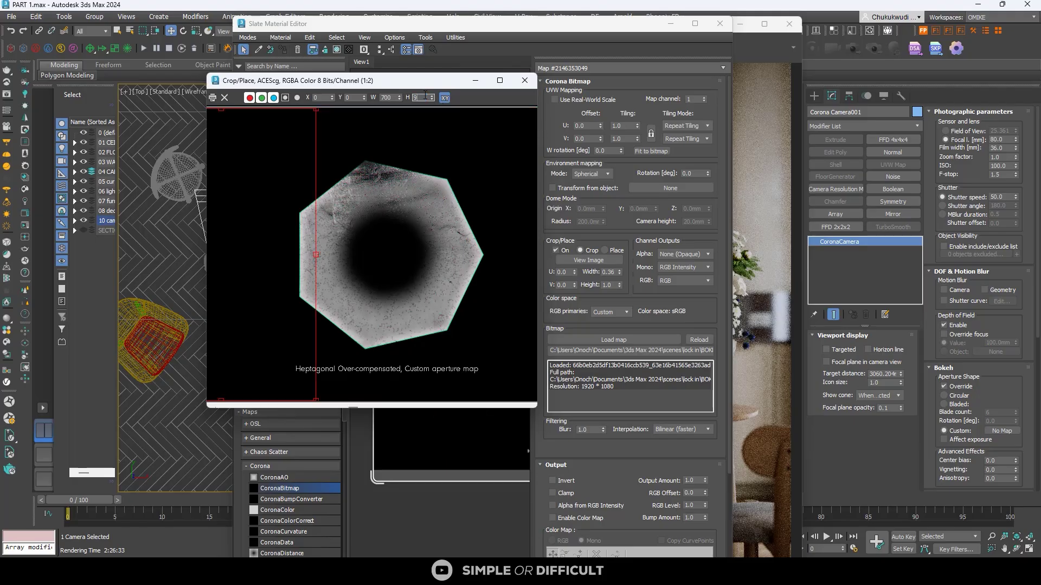
pyautogui.write('700')
pyautogui.press('Return')
pyautogui.moveTo(263, 226); pyautogui.dragTo(423, 277)
# Enlarge the crop to 800 × 800 and centre it on the heptagon
pyautogui.doubleClick(392, 98)
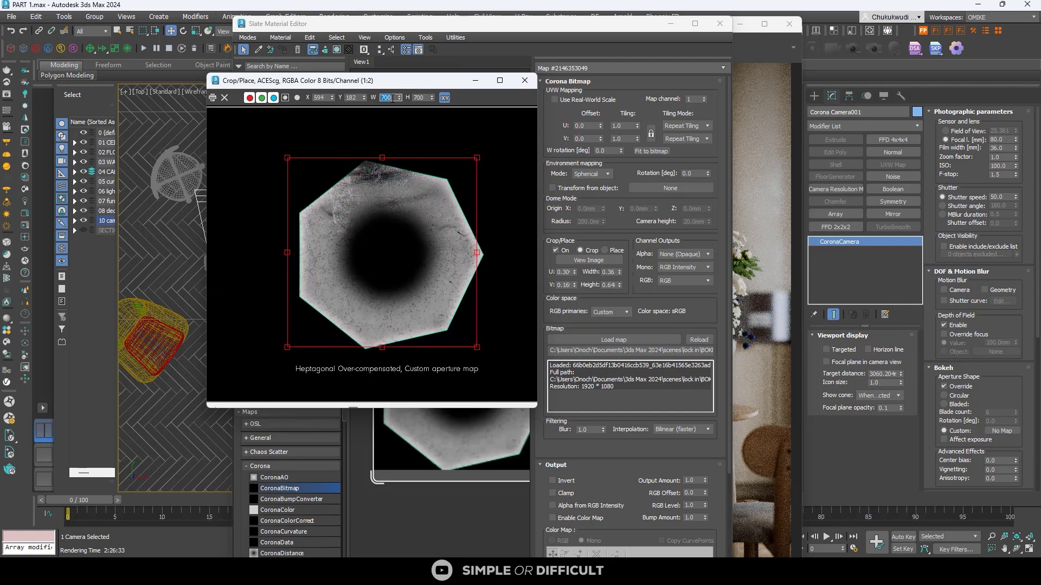
pyautogui.write('800')
pyautogui.doubleClick(420, 98)
pyautogui.write('800')
pyautogui.press('Return')
pyautogui.moveTo(406, 216); pyautogui.dragTo(404, 200)
# Wire the cropped bitmap into the camera's Custom bokeh aperture slot as an instance
pyautogui.click(524, 81)
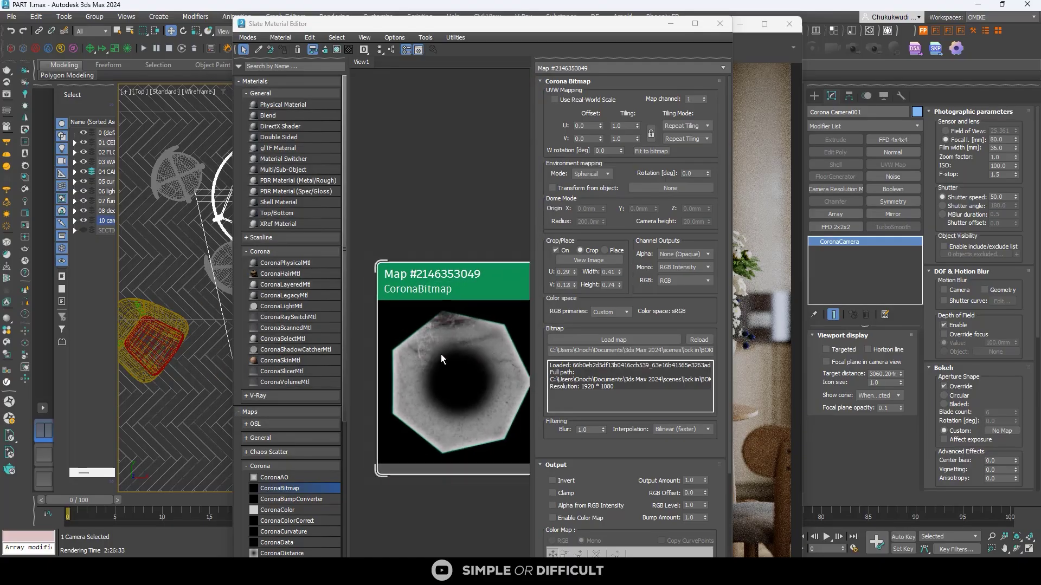
pyautogui.moveTo(441, 354); pyautogui.dragTo(421, 249)
pyautogui.moveTo(505, 245); pyautogui.dragTo(1002, 432)
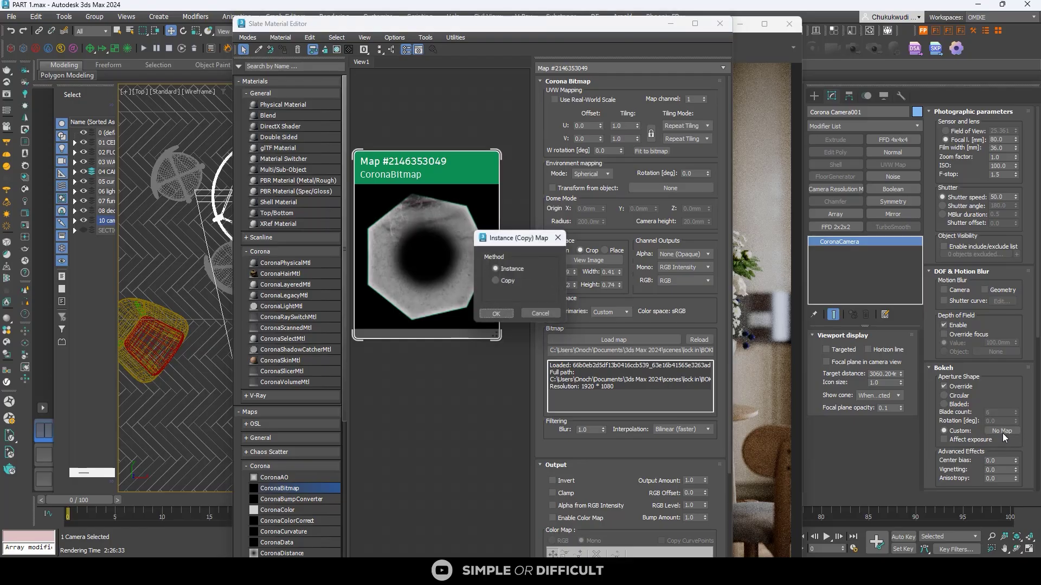
pyautogui.click(509, 315)
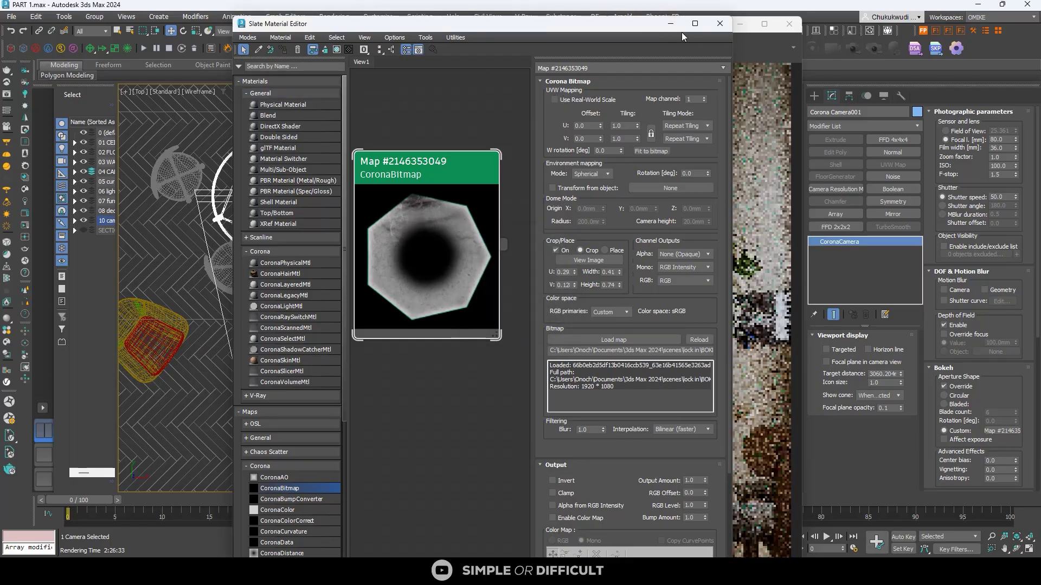
# Minimize the Slate editor and A/B compare the heptagon bokeh highlights against the earlier history render
pyautogui.click(671, 24)
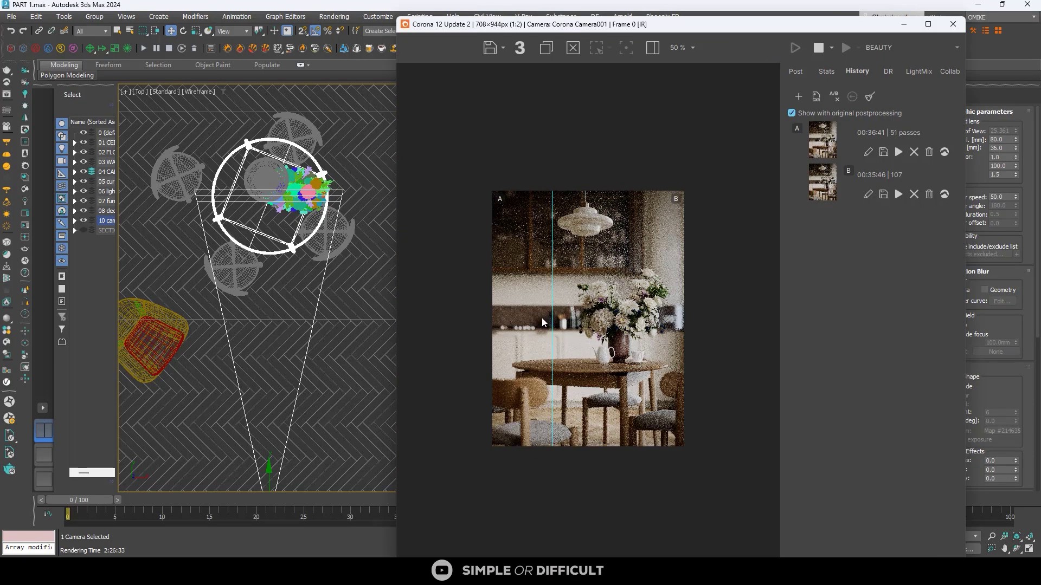
pyautogui.scroll(3, 540, 323)
pyautogui.moveTo(531, 325); pyautogui.dragTo(598, 321)
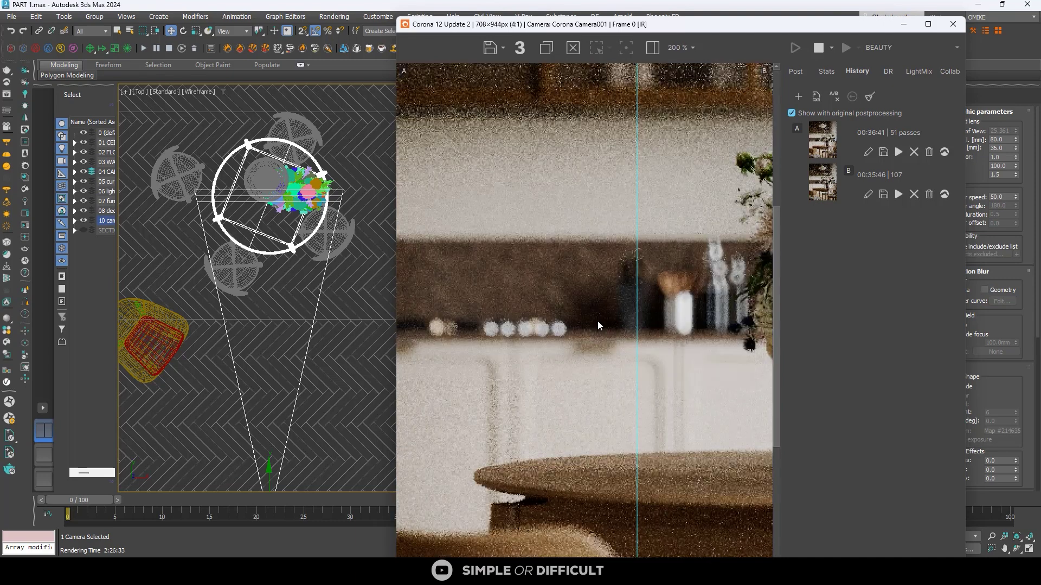
pyautogui.scroll(-1, 594, 321)
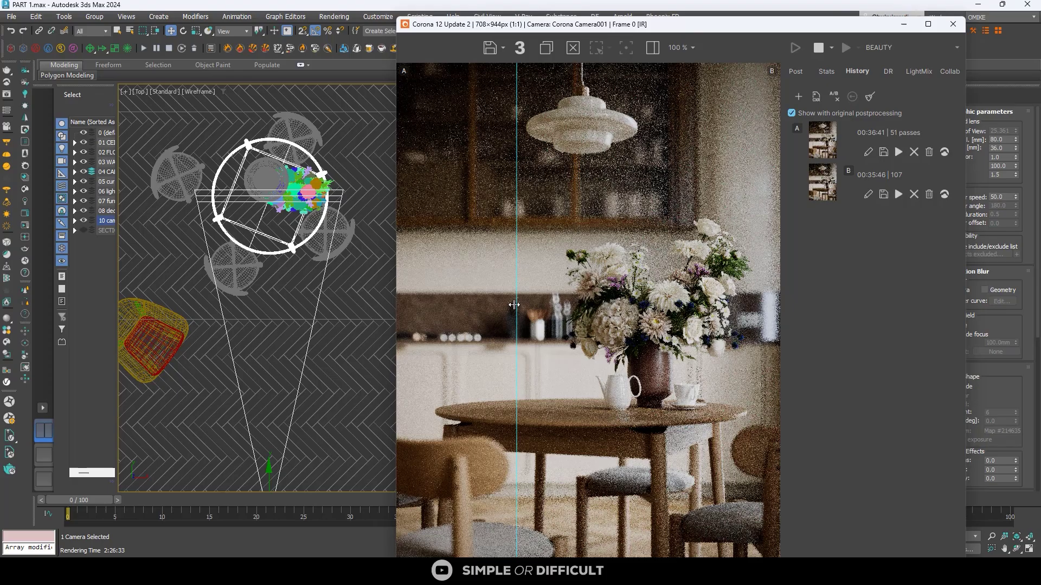
pyautogui.moveTo(517, 307); pyautogui.dragTo(383, 321)
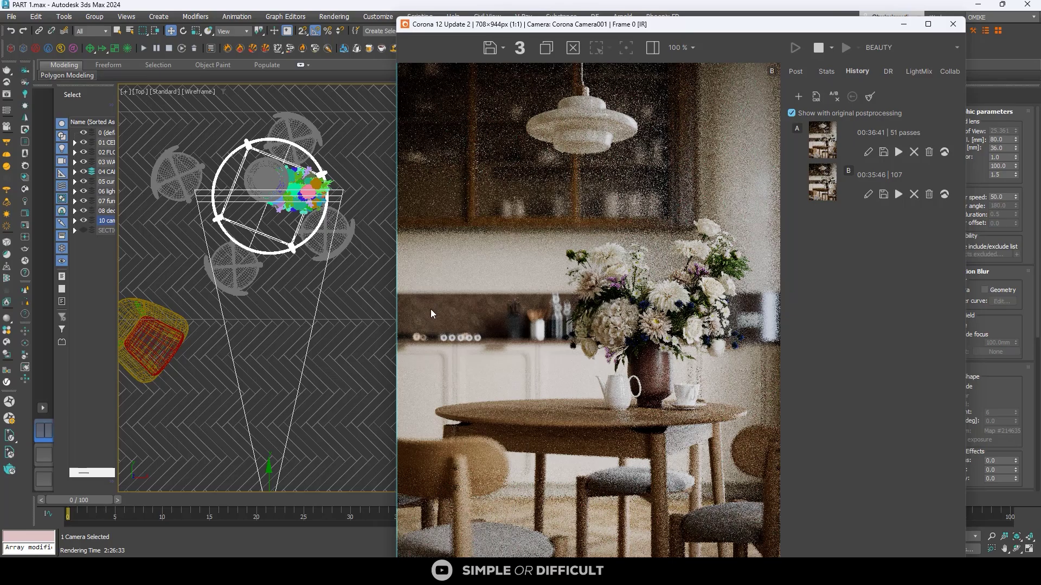
pyautogui.moveTo(400, 313); pyautogui.dragTo(397, 356)
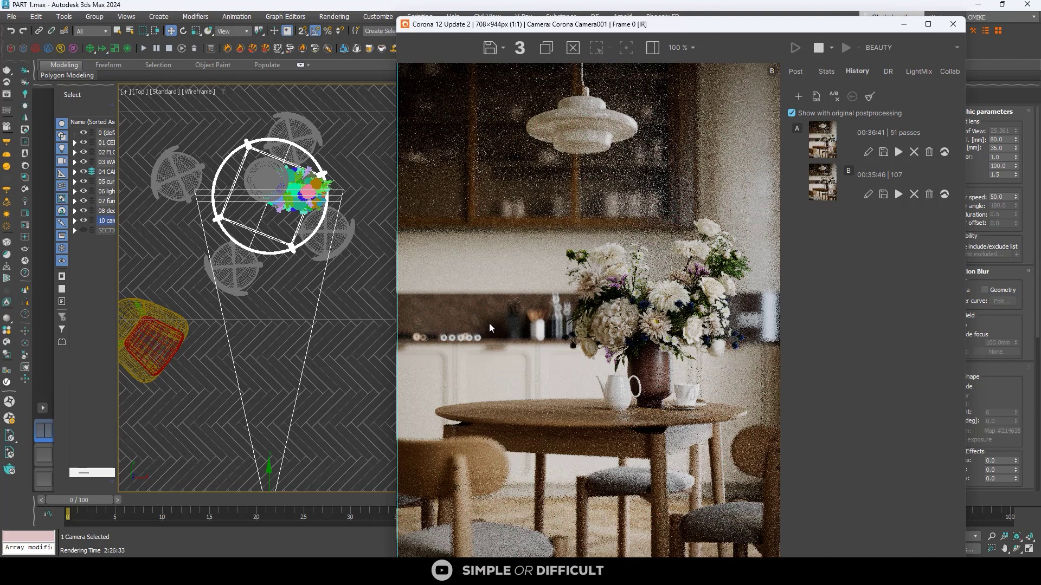
pyautogui.scroll(-1, 490, 325)
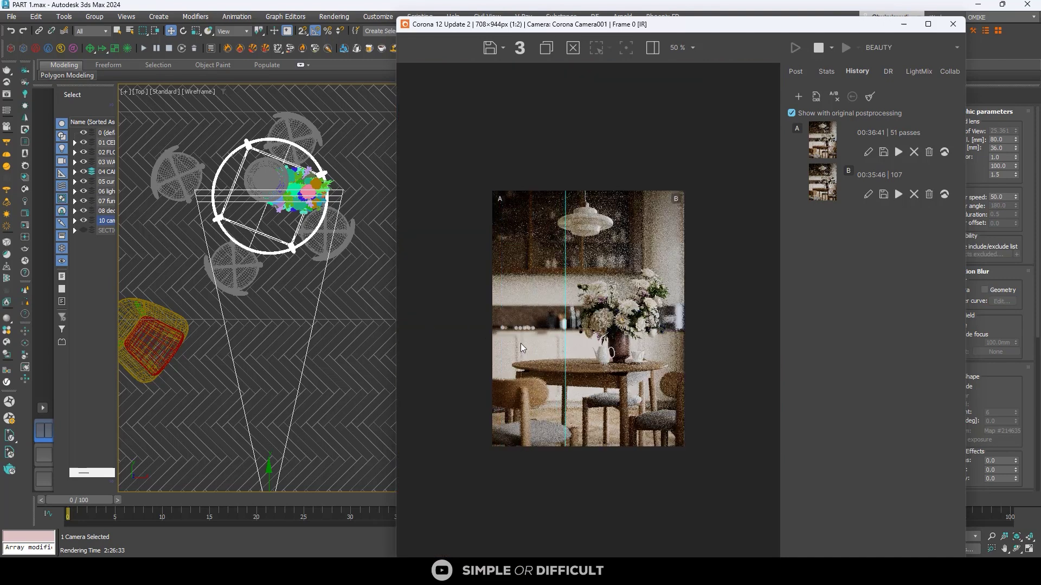
pyautogui.scroll(3, 488, 332)
pyautogui.moveTo(629, 320); pyautogui.dragTo(443, 326)
pyautogui.scroll(-2, 675, 375)
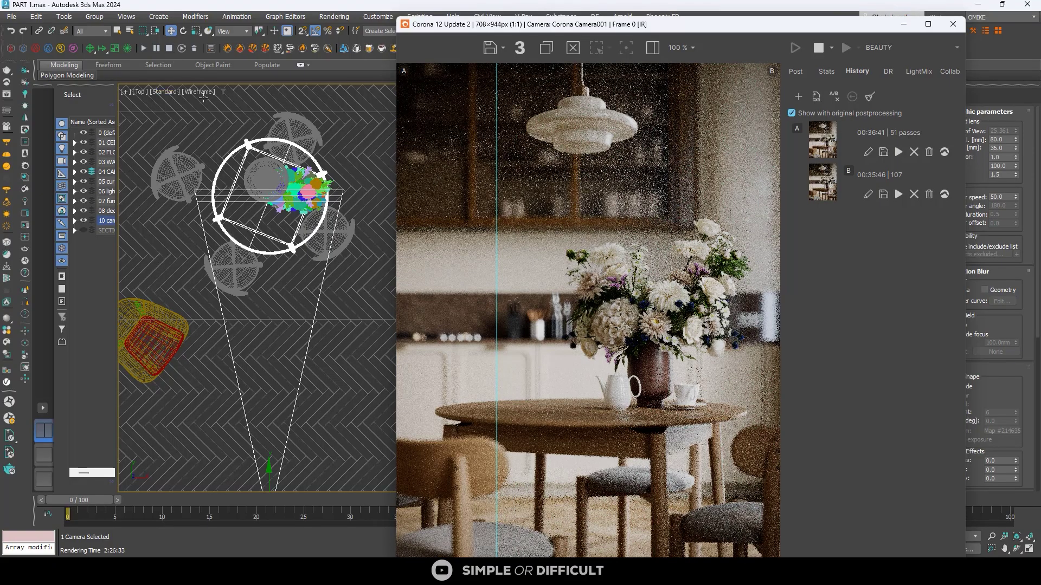
pyautogui.click(202, 157)
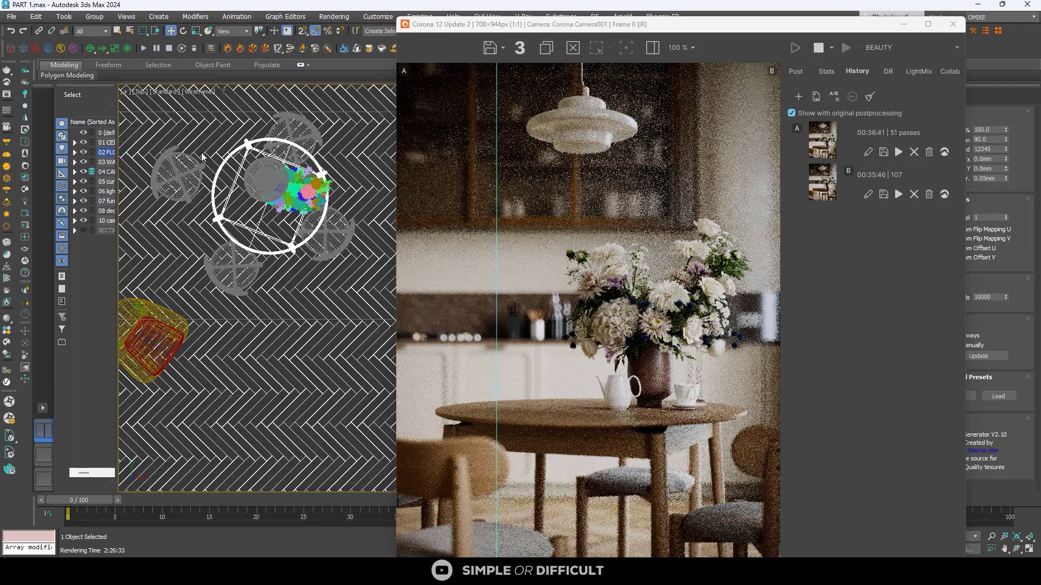
pyautogui.press('m')
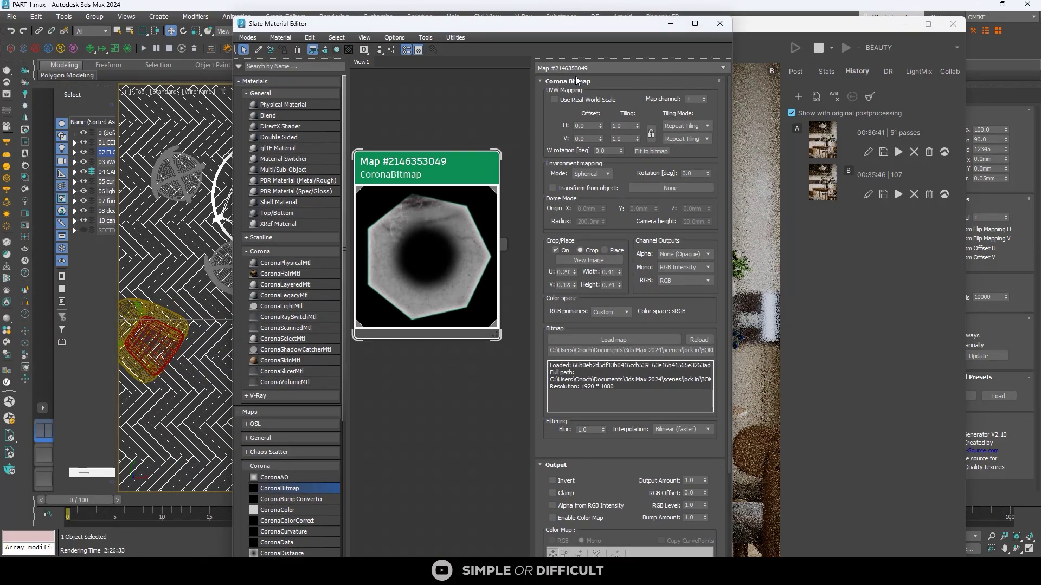
pyautogui.click(671, 23)
pyautogui.scroll(3, 468, 339)
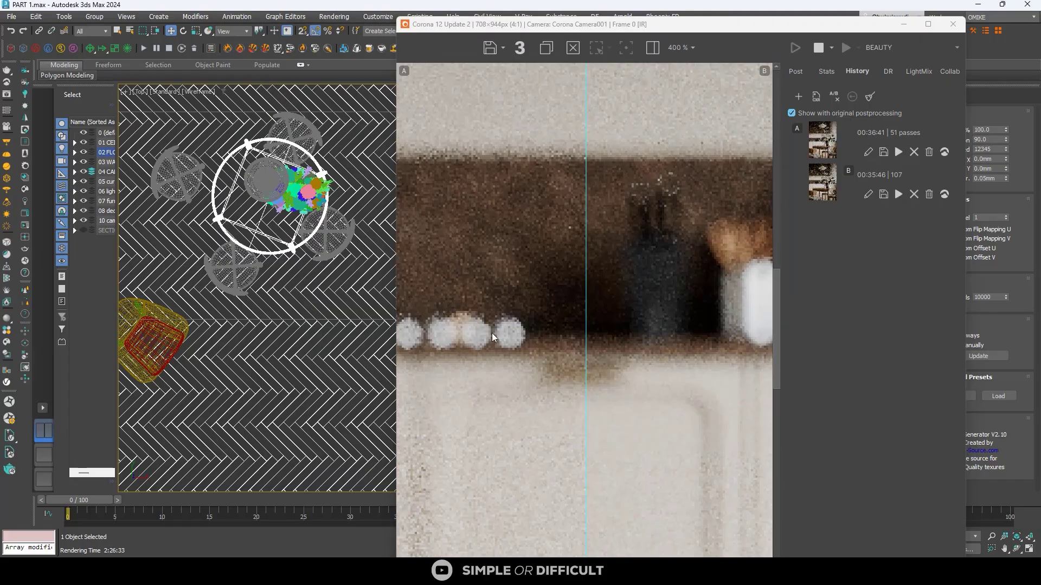
pyautogui.scroll(-3, 499, 331)
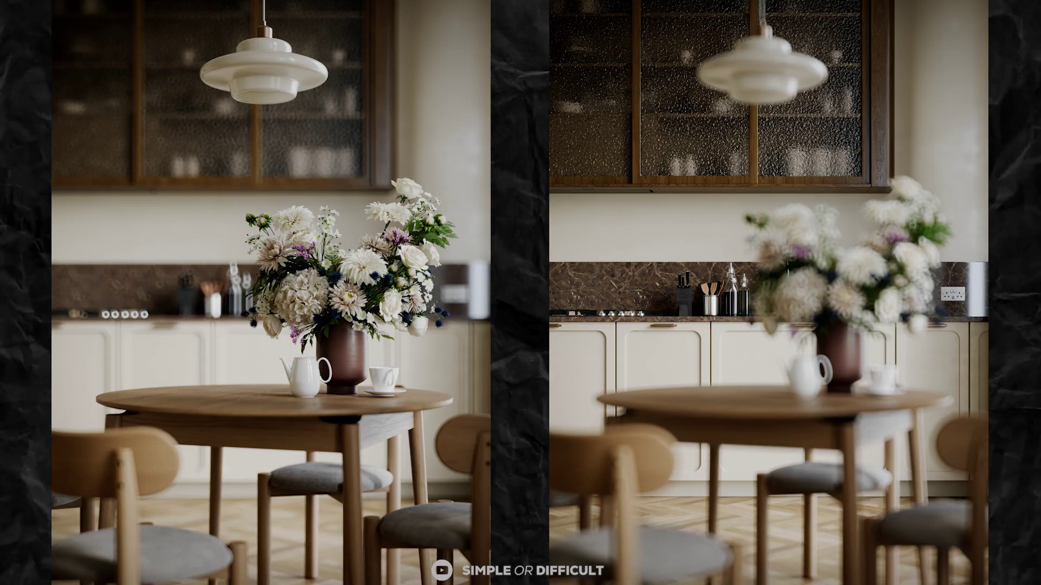